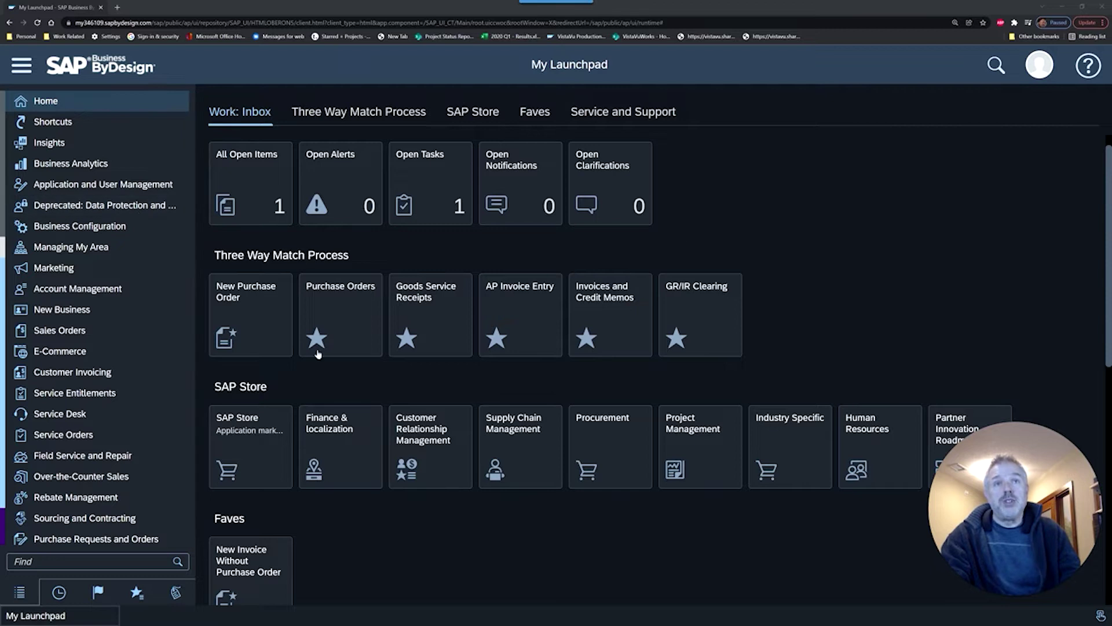
# Open the Open and Close Periods task of the General Ledger work center
pyautogui.scroll(-12, 90, 371)
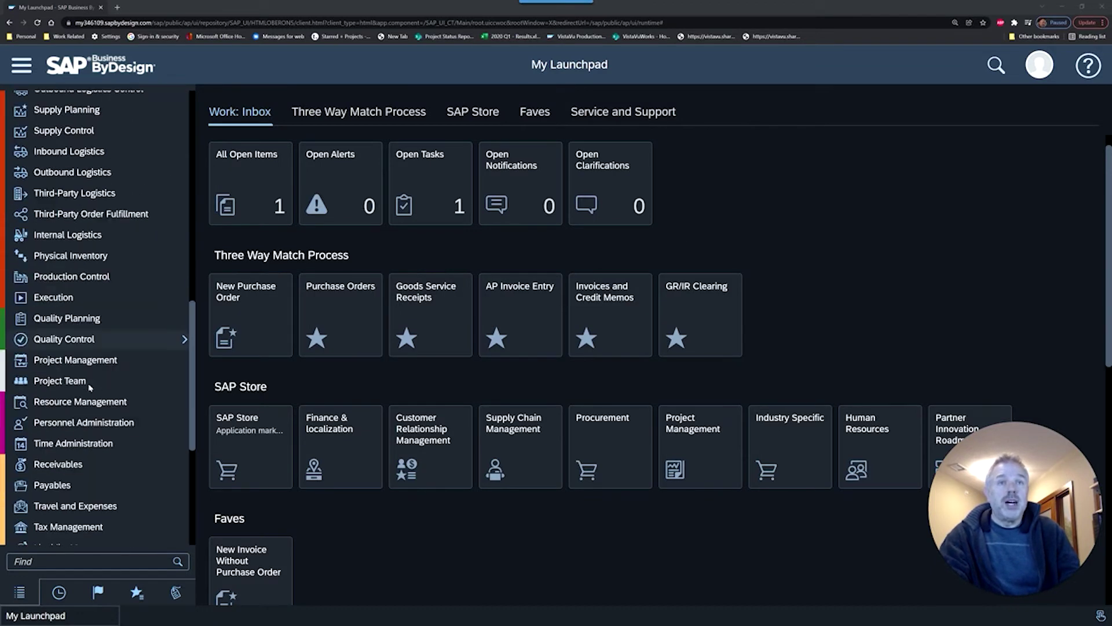
pyautogui.scroll(-3, 90, 385)
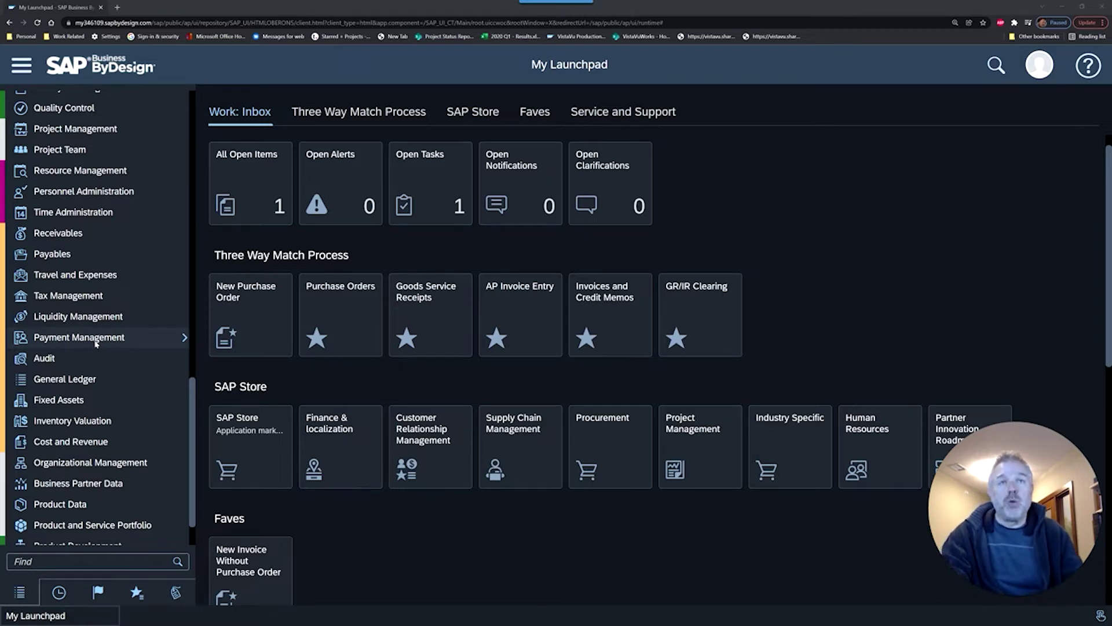
pyautogui.click(105, 381)
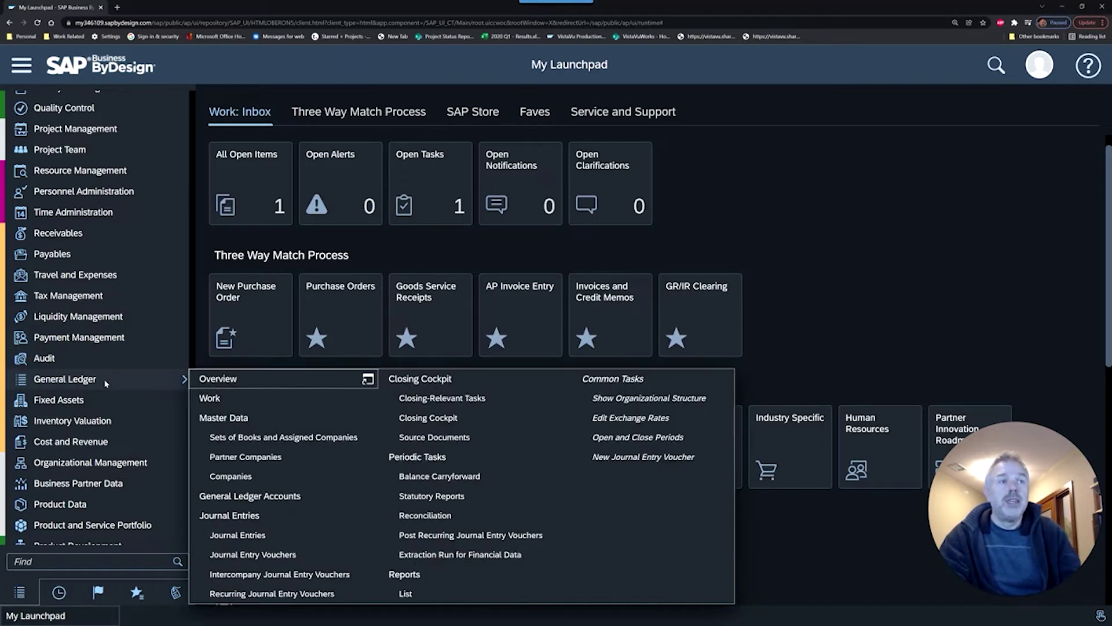
pyautogui.click(695, 438)
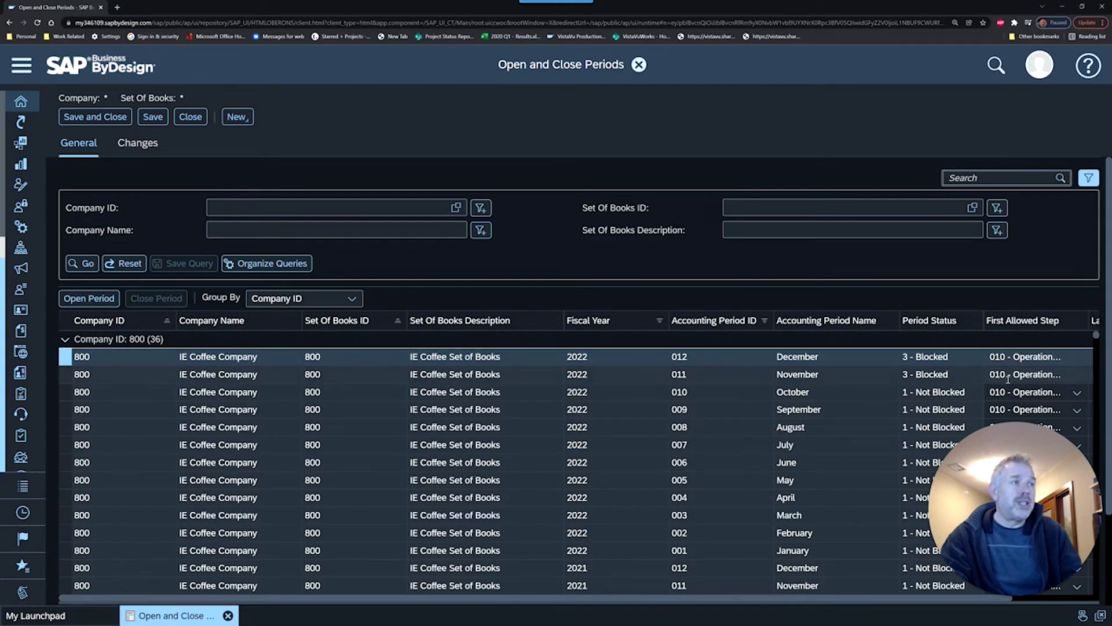
# Filter the accounting periods by company ID 1000 and run the query
pyautogui.click(456, 207)
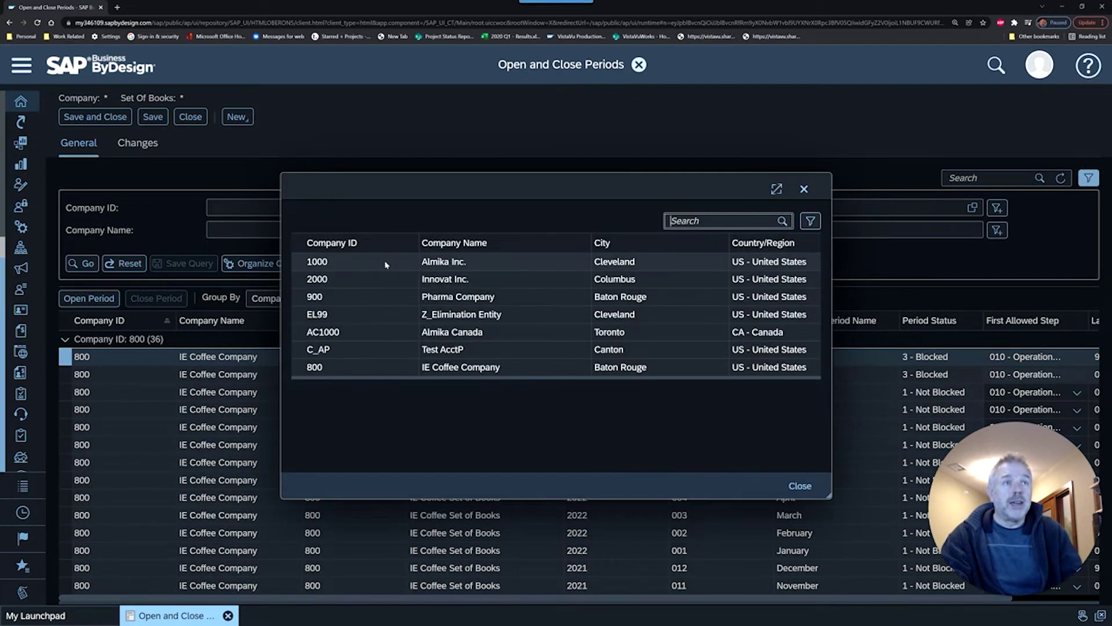
pyautogui.click(388, 262)
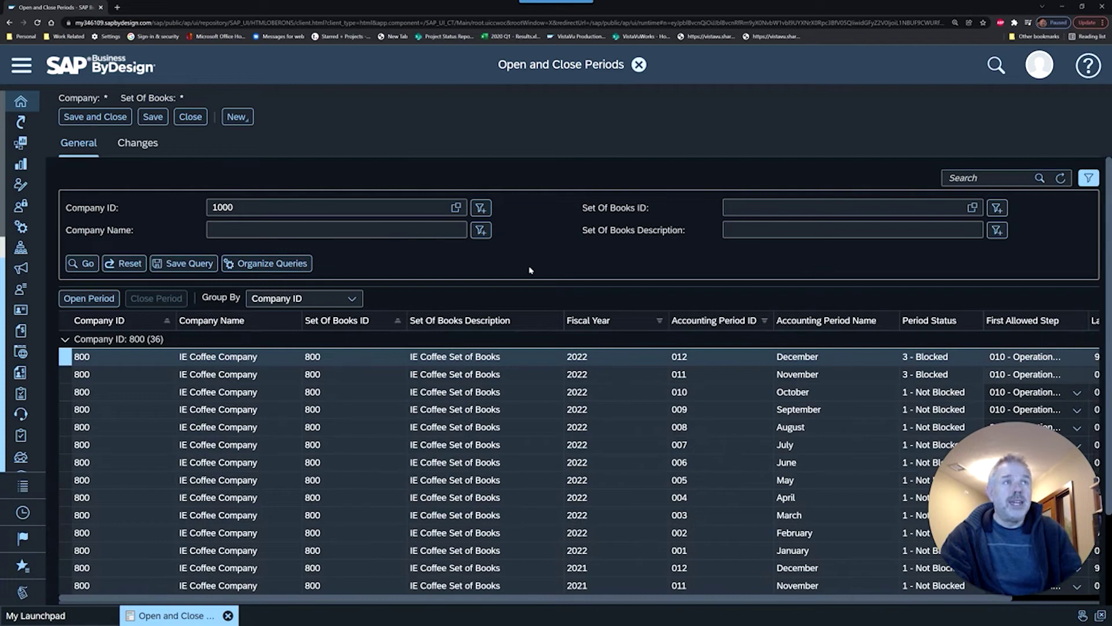
pyautogui.click(86, 263)
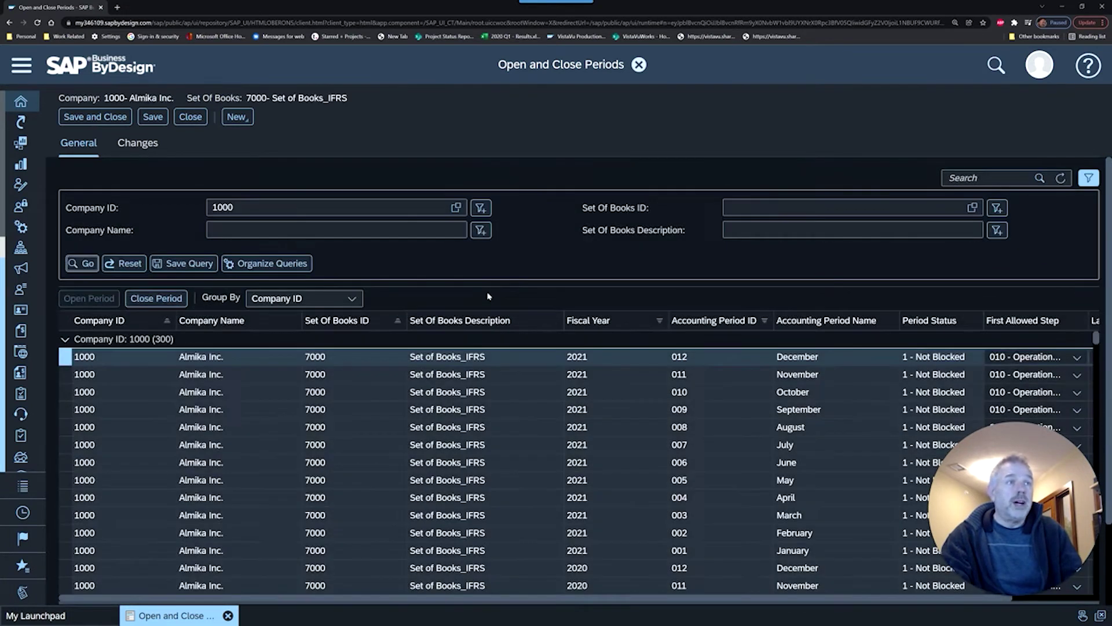
# Filter the period list to fiscal year 2021 and accounting period ID 012
pyautogui.click(628, 325)
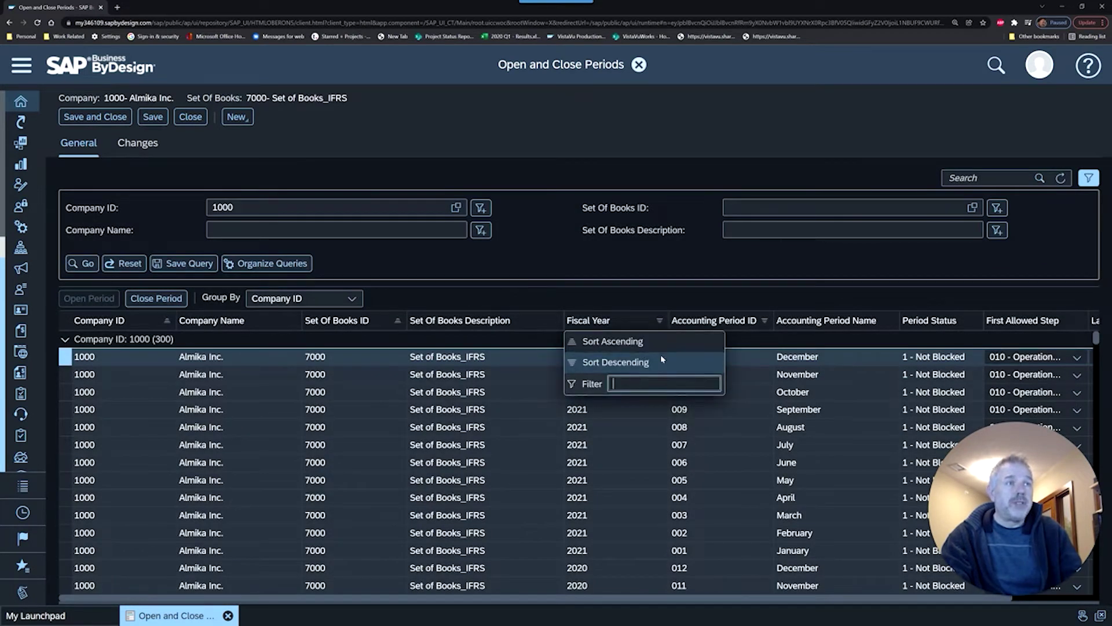
pyautogui.write('2021')
pyautogui.press('Return')
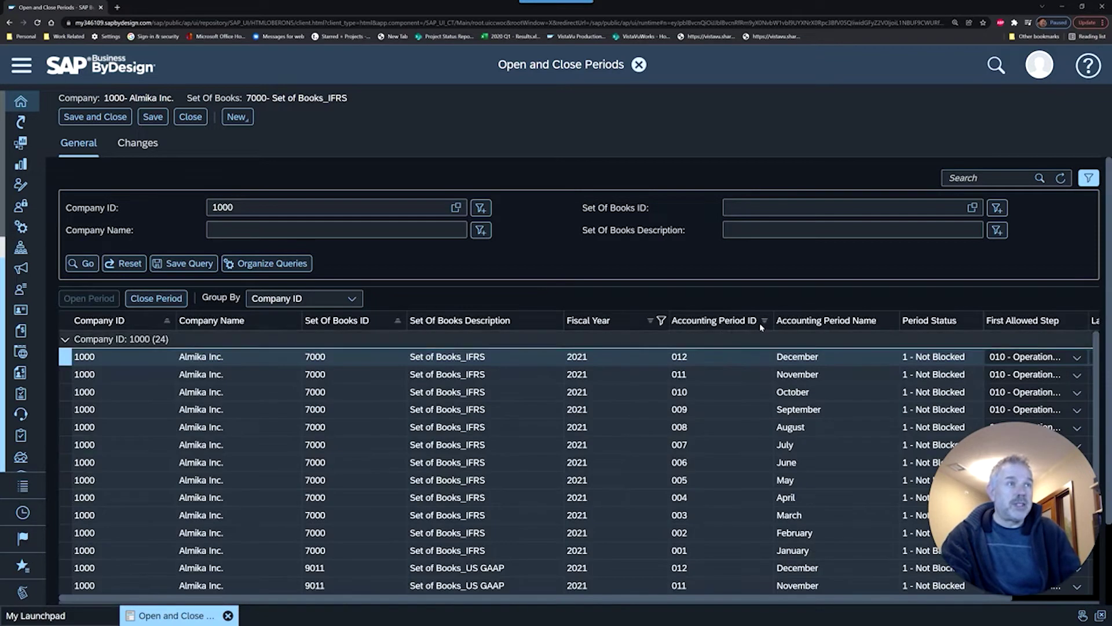
pyautogui.click(743, 322)
pyautogui.click(736, 384)
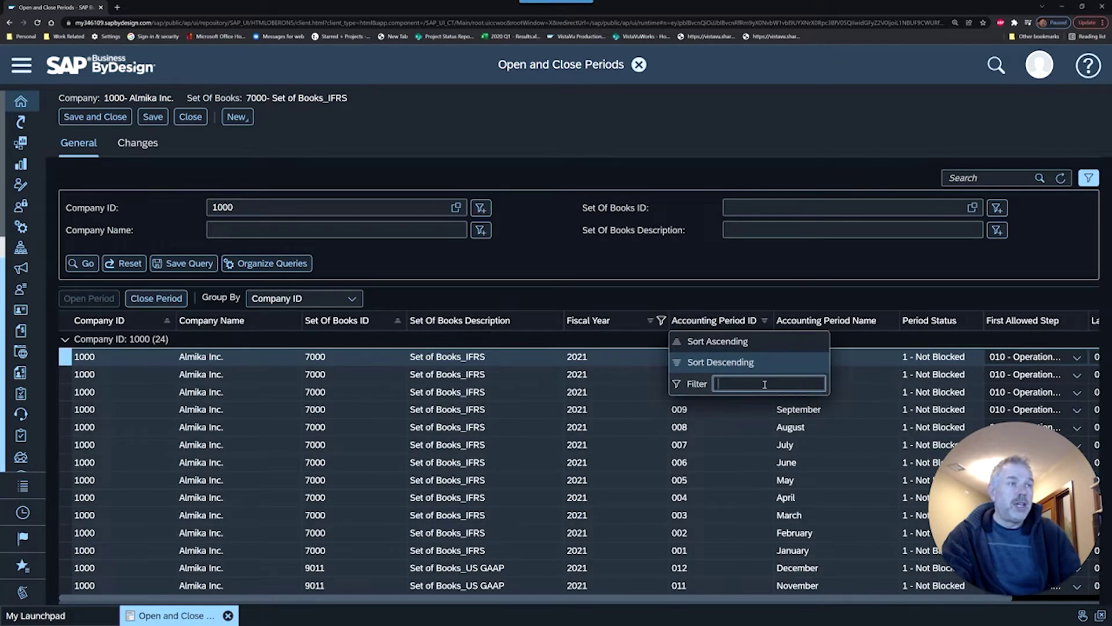
pyautogui.write('012')
pyautogui.press('Return')
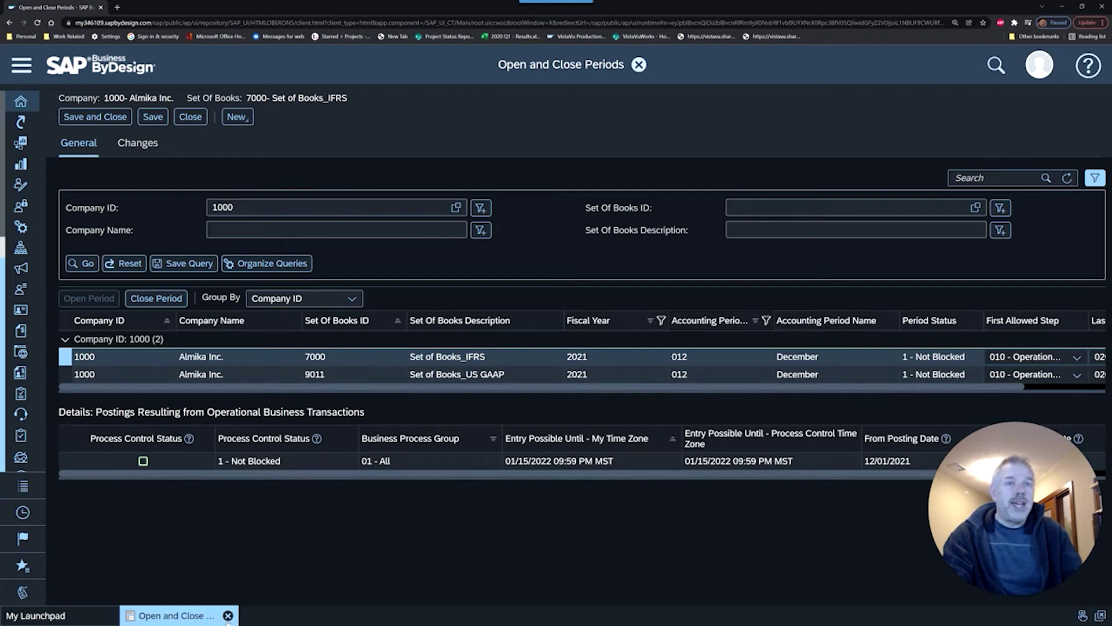
# Review the first and last allowed steps of the December 2021 periods, then leave without saving changes
pyautogui.moveTo(318, 387); pyautogui.dragTo(555, 407)
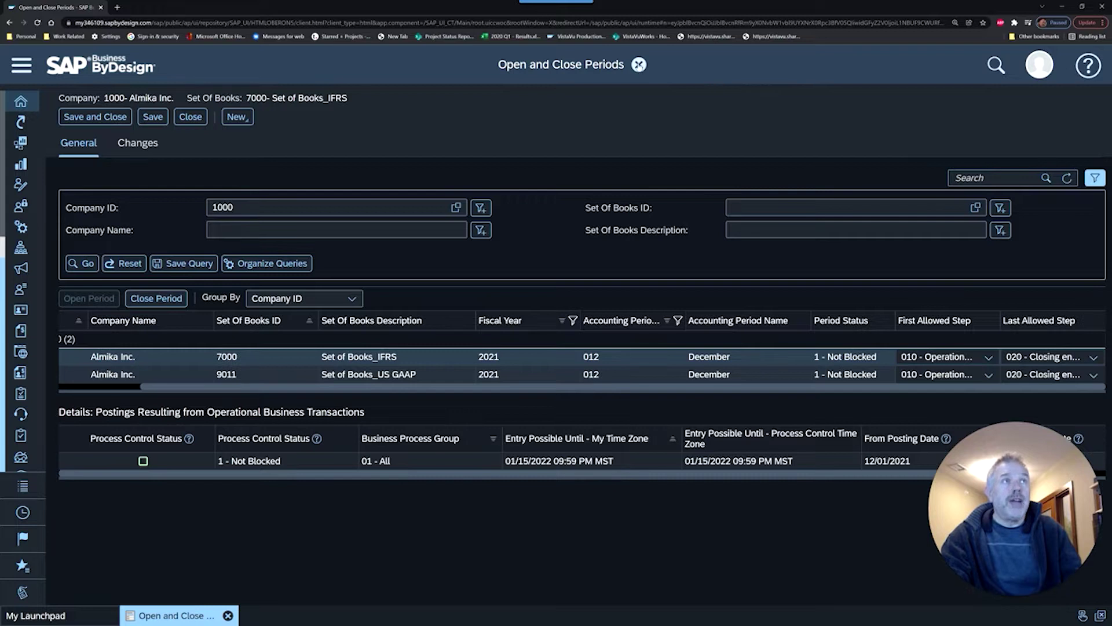
pyautogui.click(639, 64)
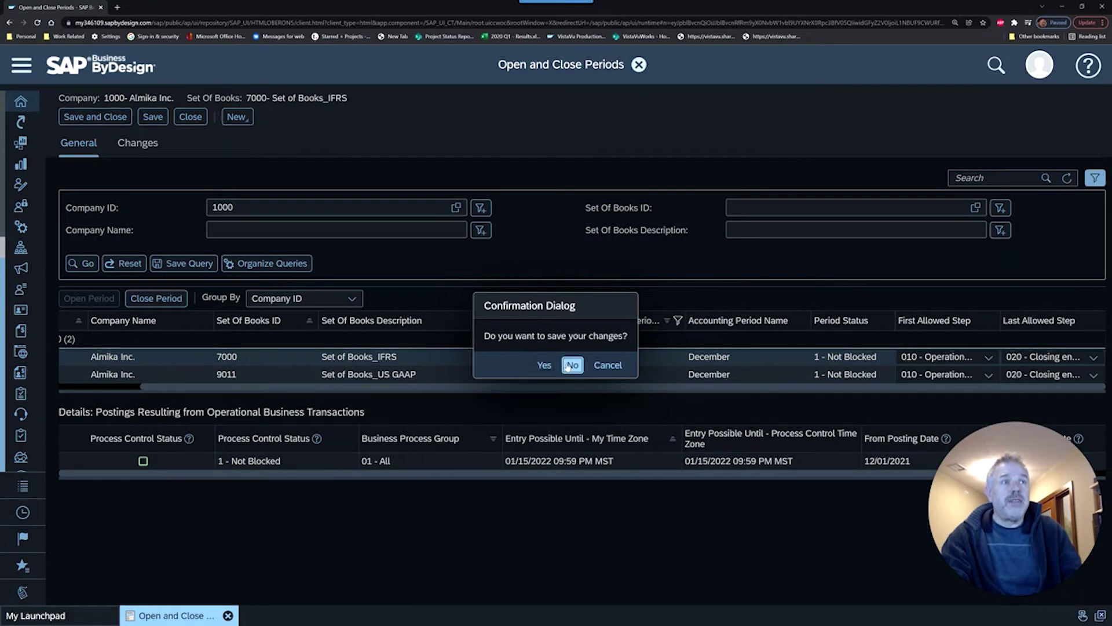
pyautogui.click(571, 364)
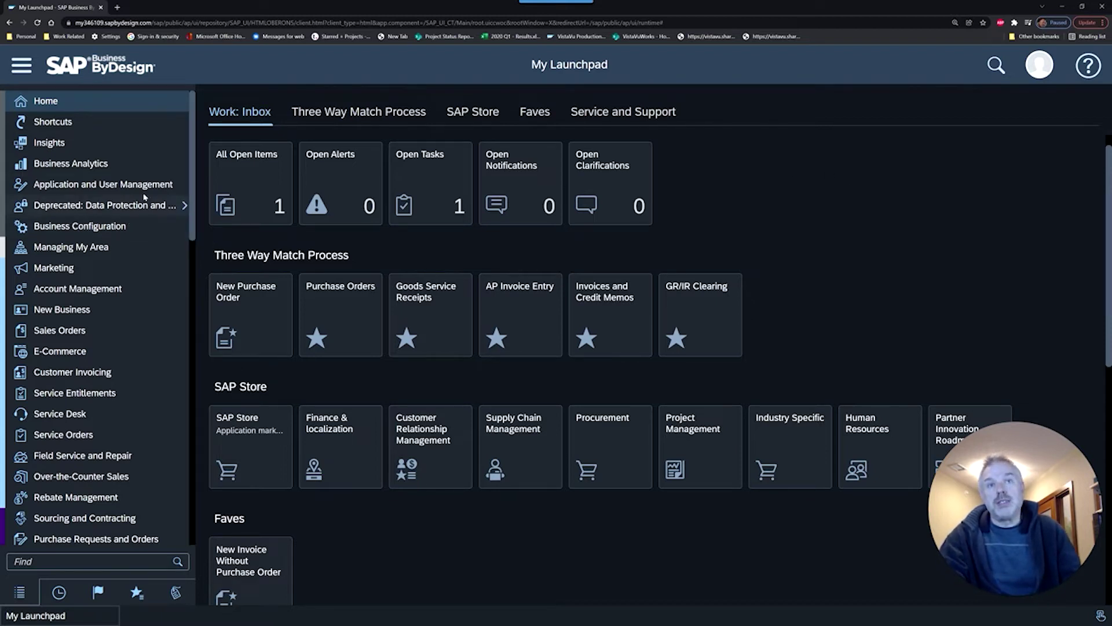
# Open Invoices and Credit Memos under Supplier Invoicing and run the query for all documents
pyautogui.scroll(-3, 116, 328)
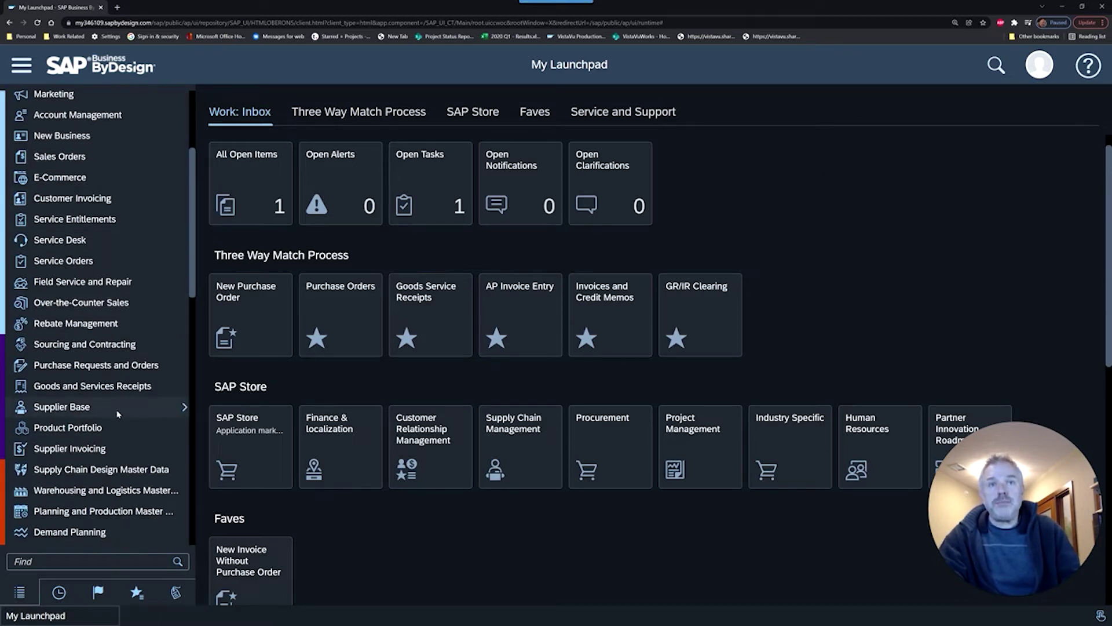
pyautogui.moveTo(121, 451)
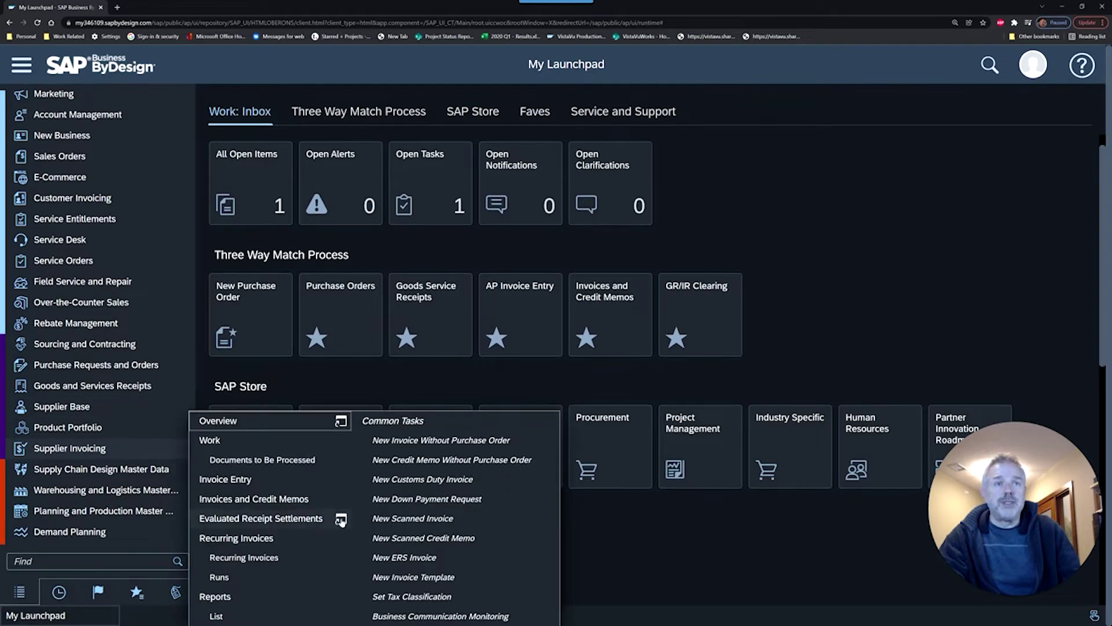
pyautogui.click(272, 498)
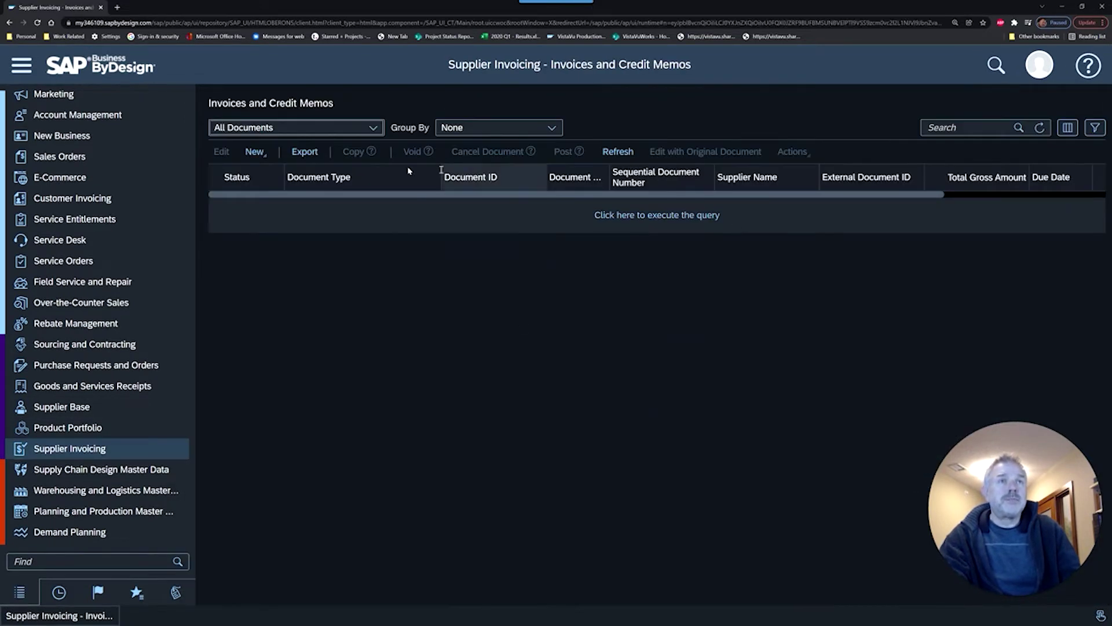
pyautogui.click(620, 223)
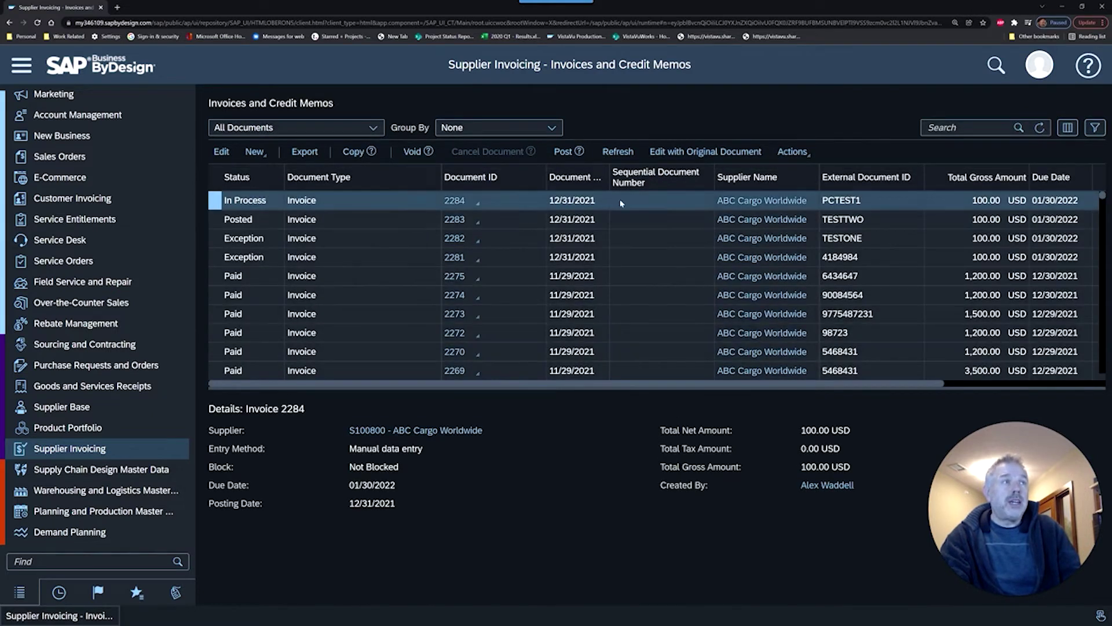
# Run a check on the in-process ABC Cargo Worldwide invoice PCTEST1 and close it without saving changes
pyautogui.click(220, 152)
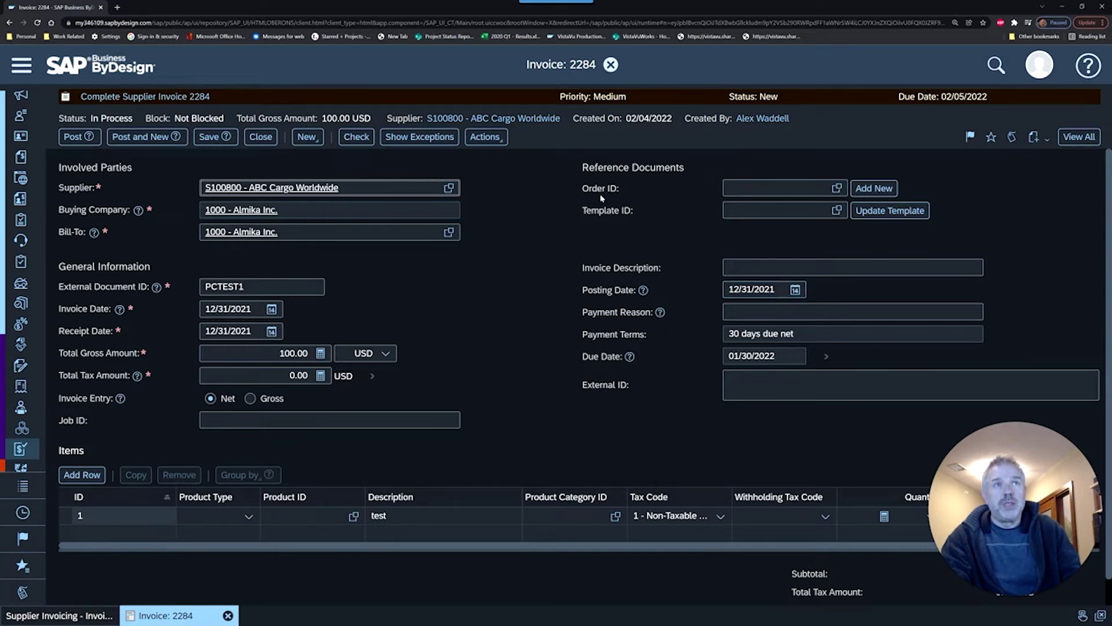
pyautogui.click(355, 139)
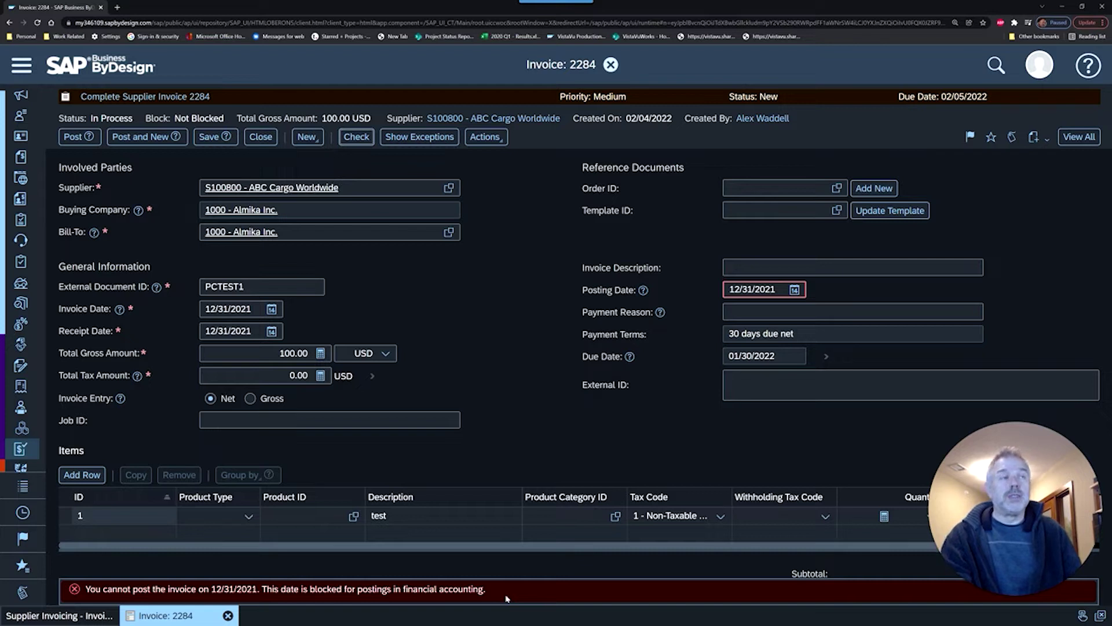
pyautogui.click(611, 64)
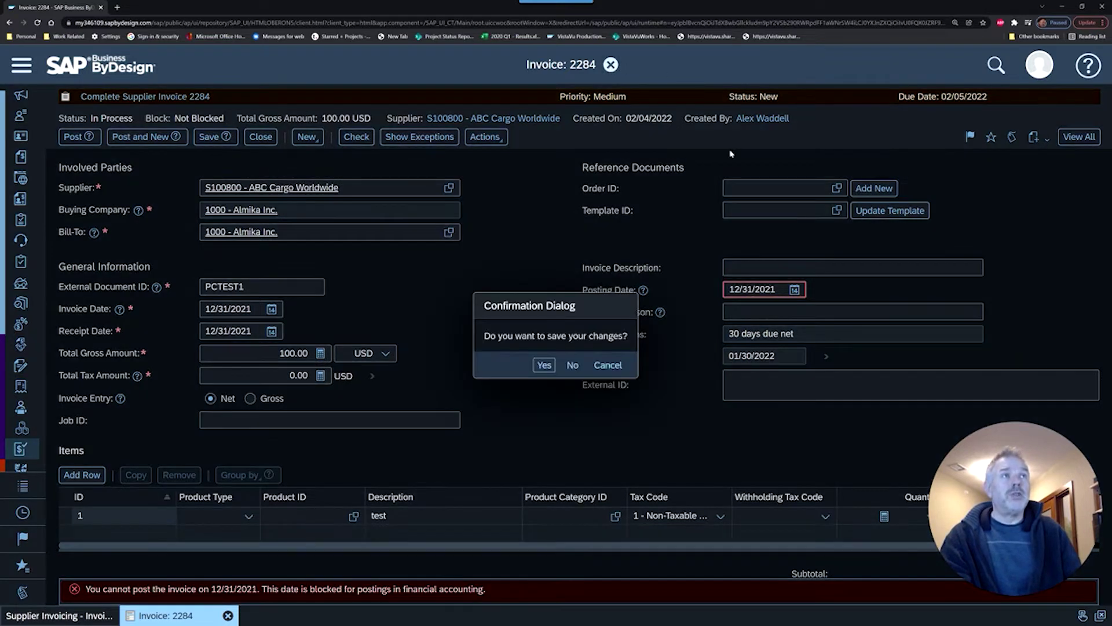
pyautogui.click(572, 365)
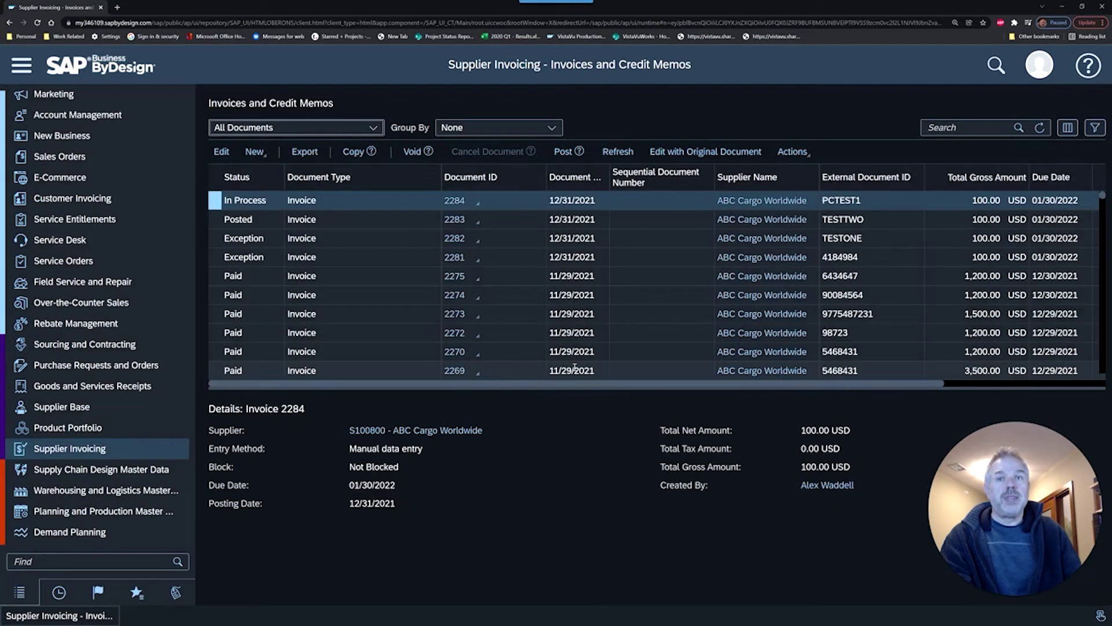
# Open the process control settings of company 1000 Almika Inc. from the General Ledger companies list
pyautogui.scroll(-1, 82, 302)
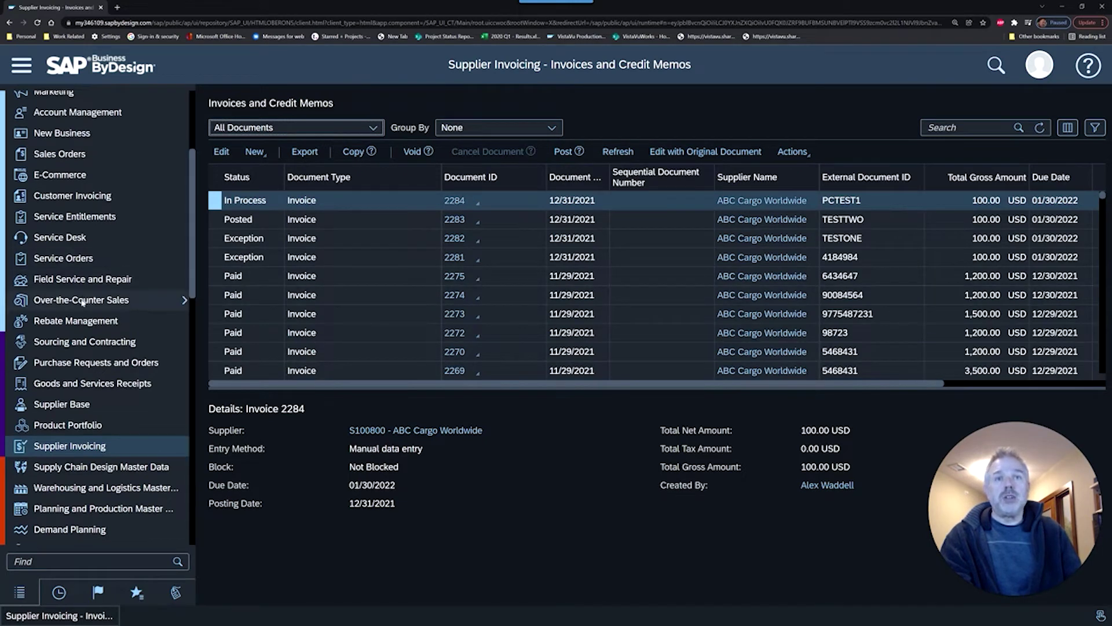
pyautogui.scroll(-9, 82, 302)
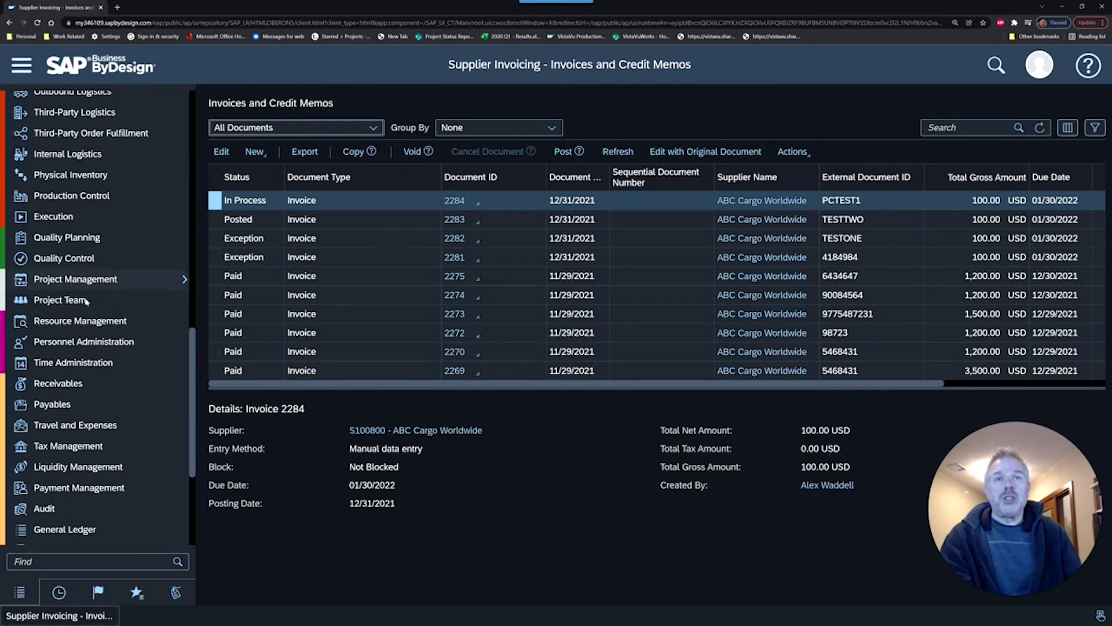
pyautogui.scroll(-3, 85, 300)
pyautogui.moveTo(99, 465)
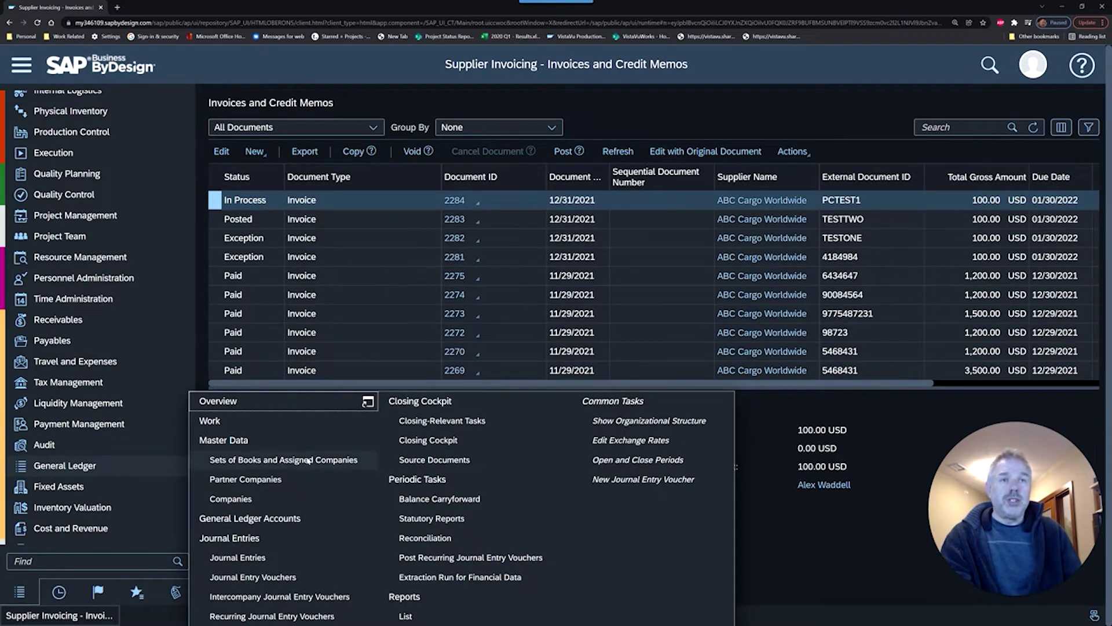
pyautogui.click(271, 505)
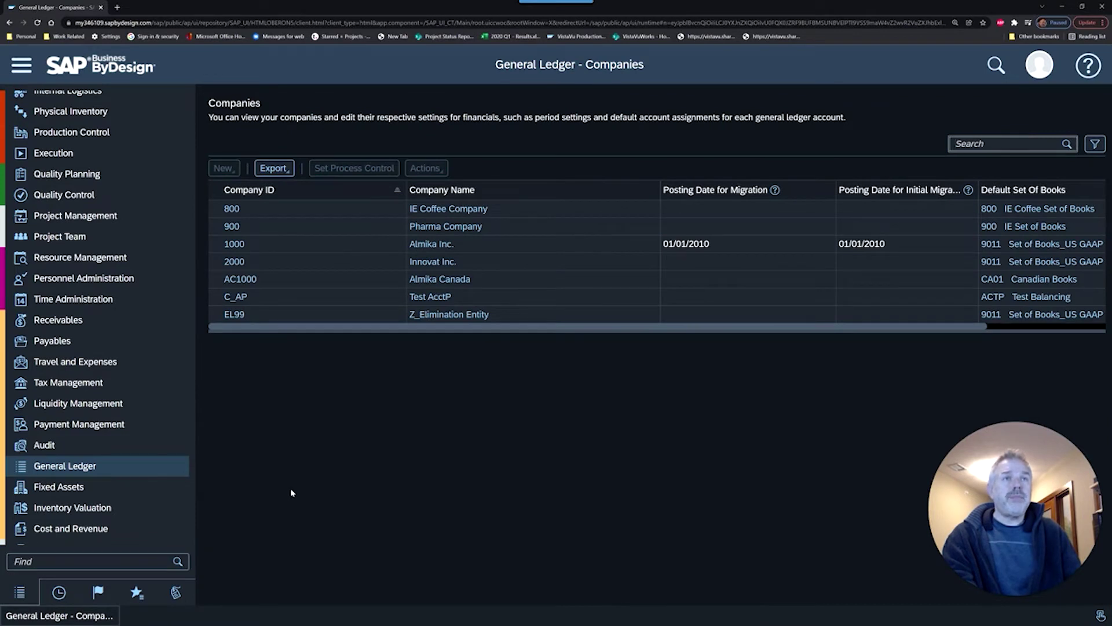
pyautogui.click(215, 245)
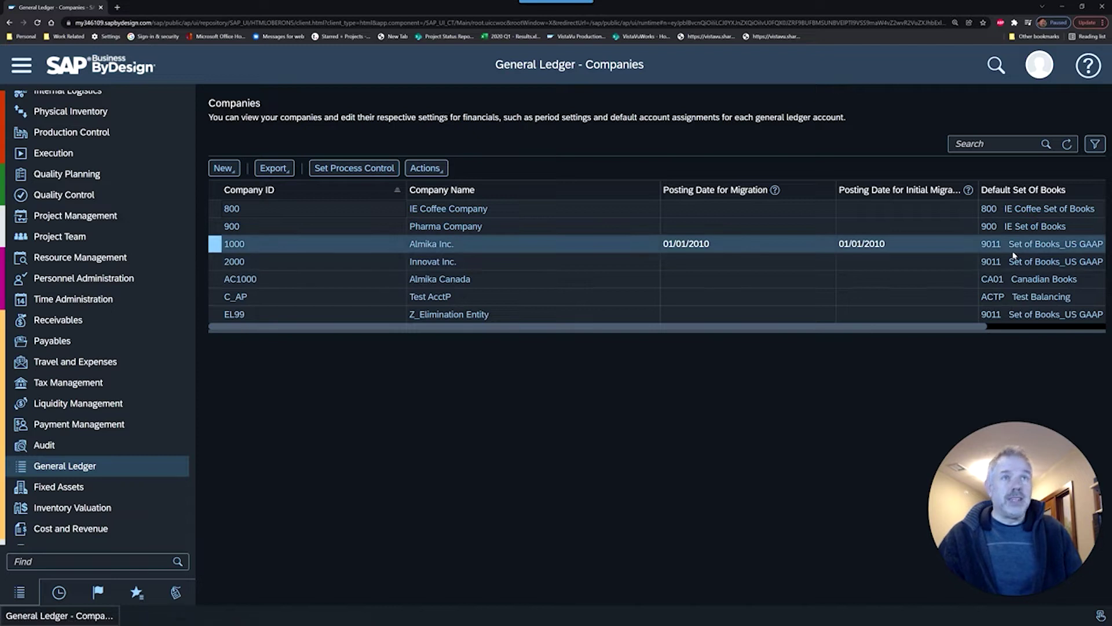
pyautogui.click(352, 172)
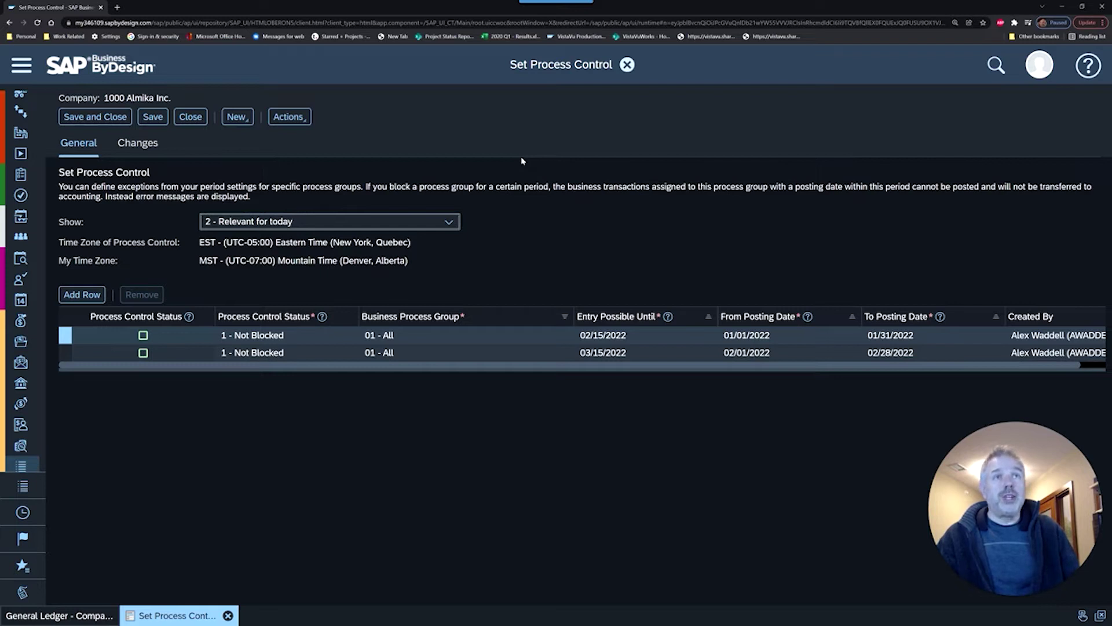
# Show all process control entries and look through the earlier posting periods
pyautogui.click(449, 223)
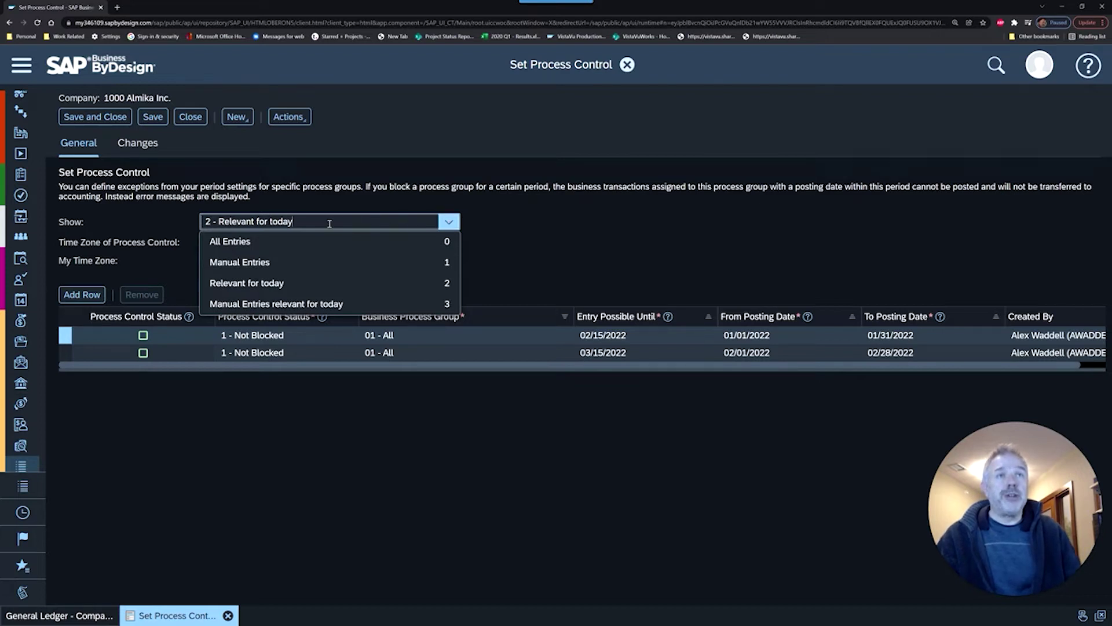
pyautogui.click(257, 242)
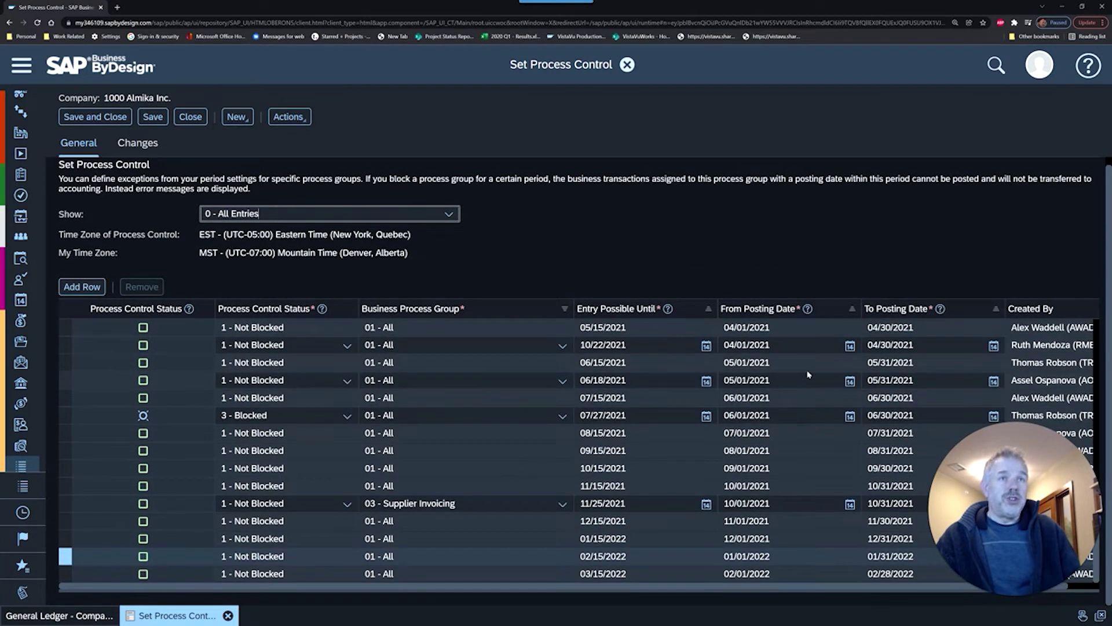
pyautogui.scroll(5, 808, 374)
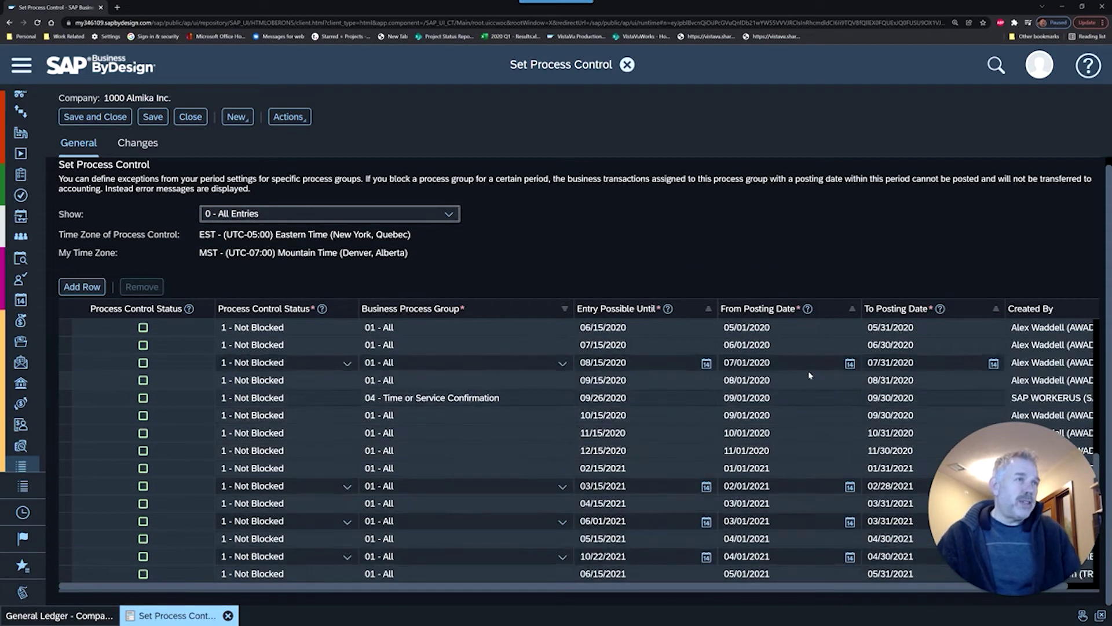
pyautogui.scroll(2, 796, 327)
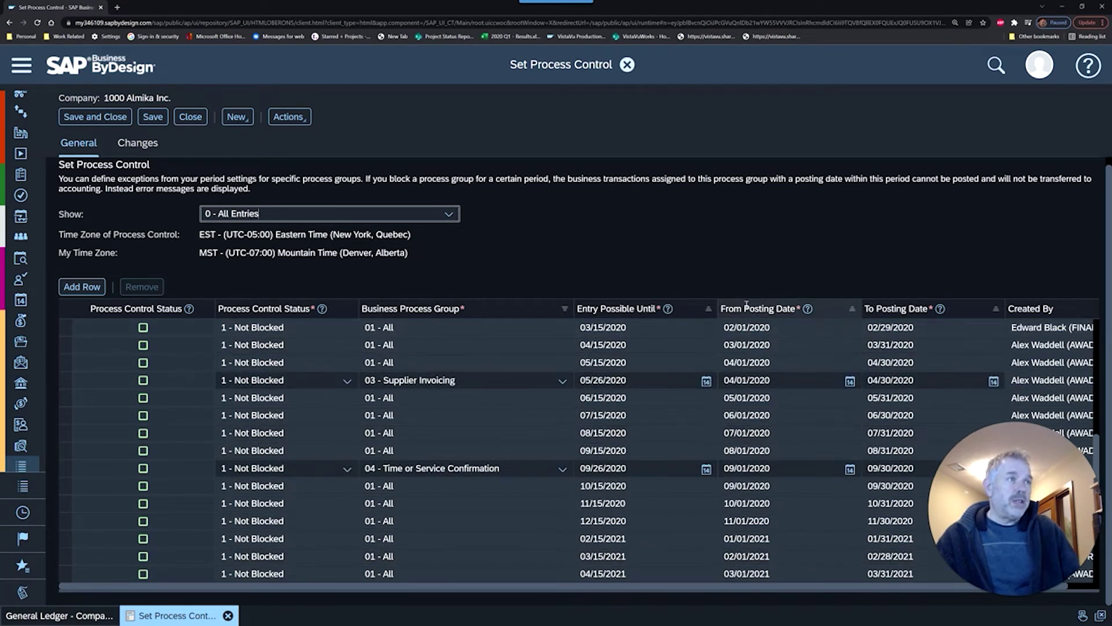
# Sort the process control entries by From Posting Date in descending order and select the 12/01/2021 entry
pyautogui.click(850, 309)
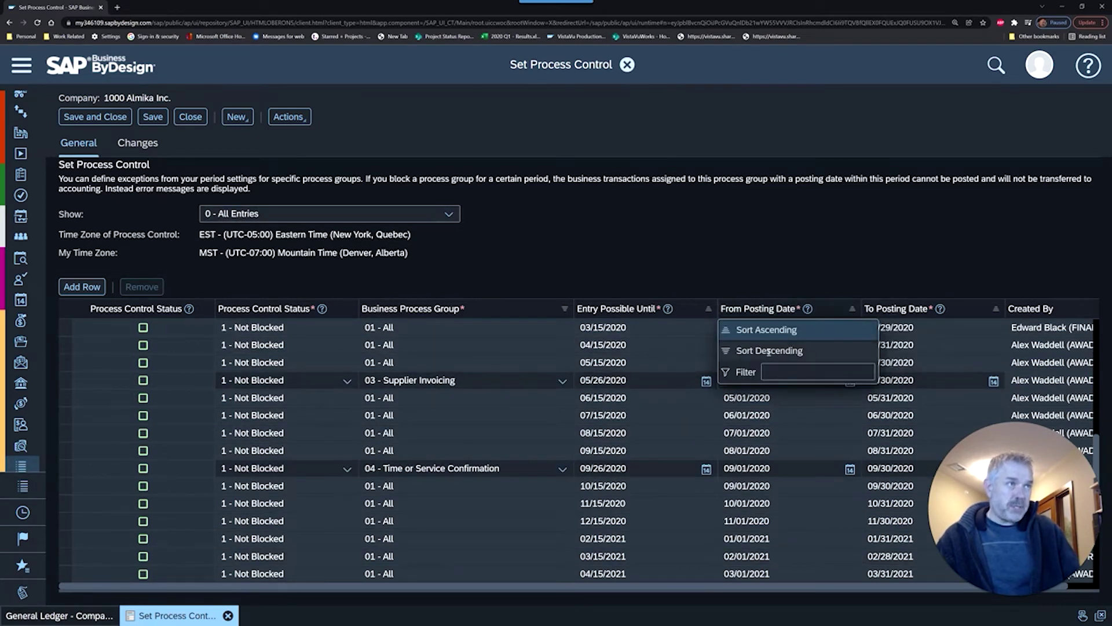
pyautogui.click(819, 350)
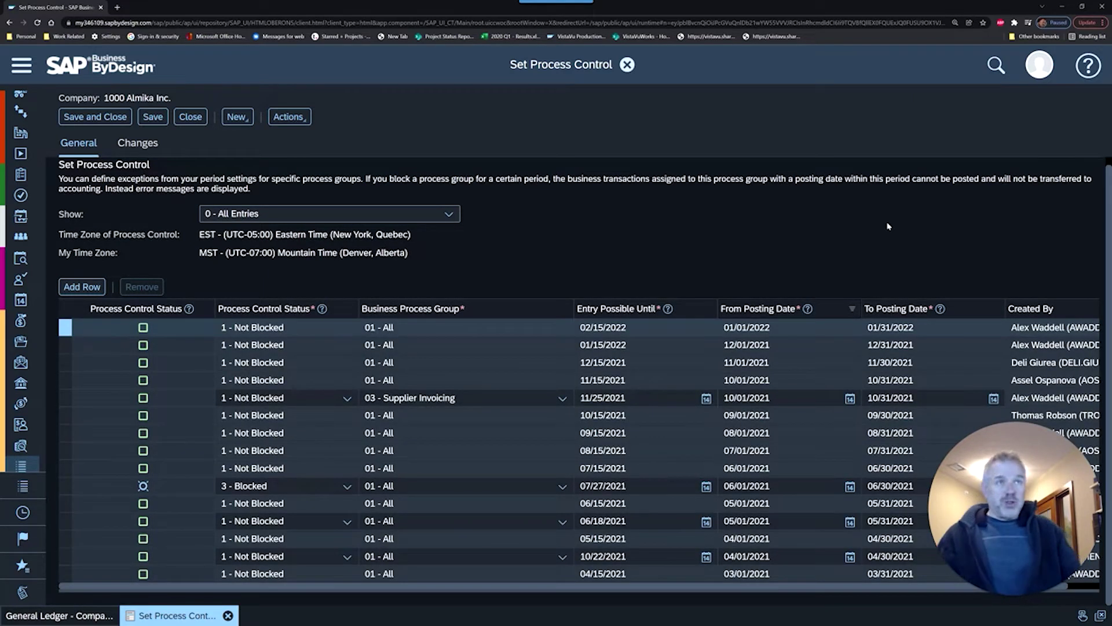
pyautogui.click(787, 347)
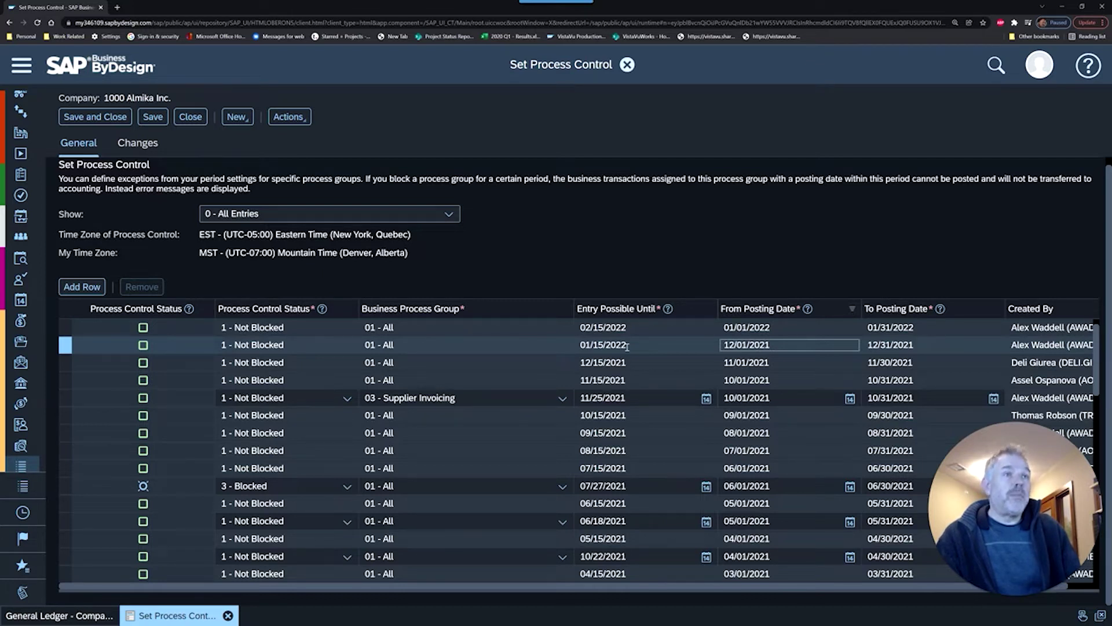
# Add a process control entry with status 1 - Not Blocked for business process group 01 - All
pyautogui.click(642, 399)
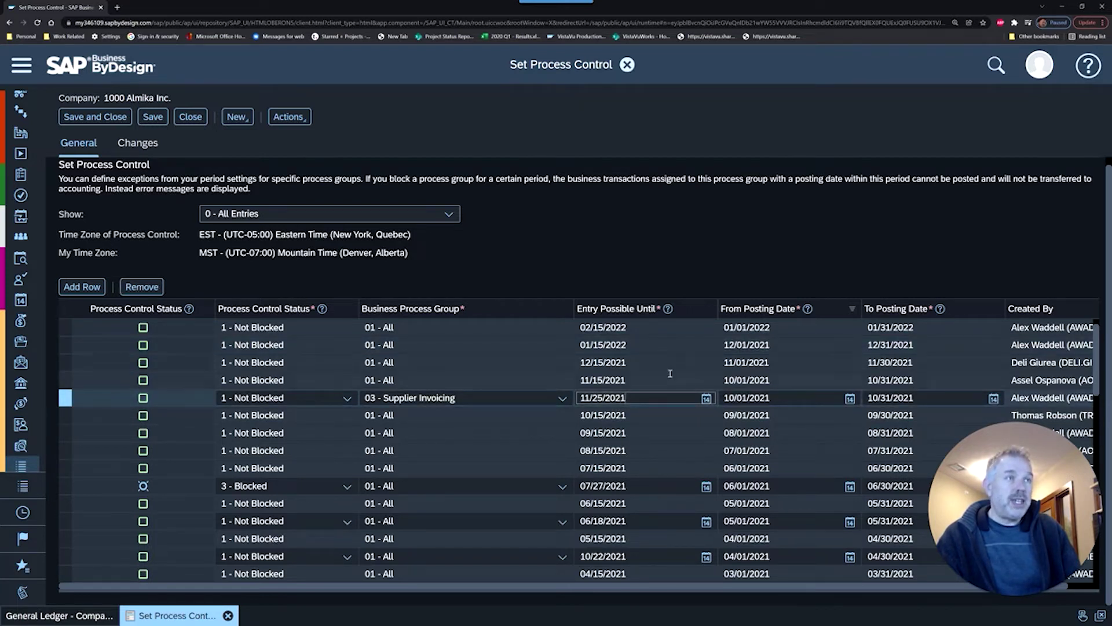
pyautogui.click(775, 344)
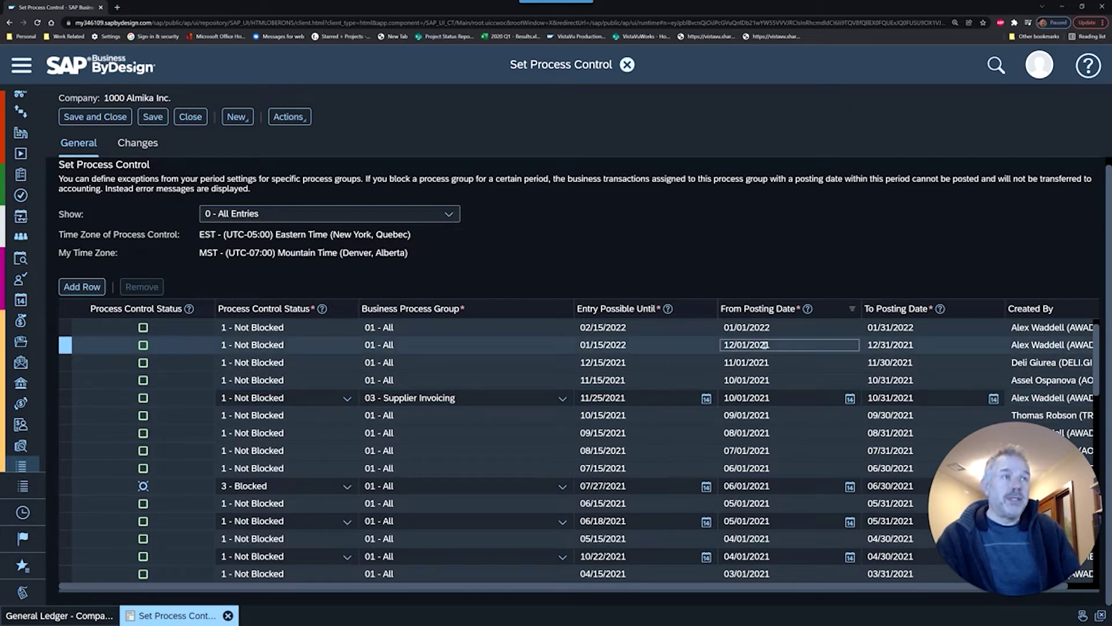
pyautogui.click(100, 287)
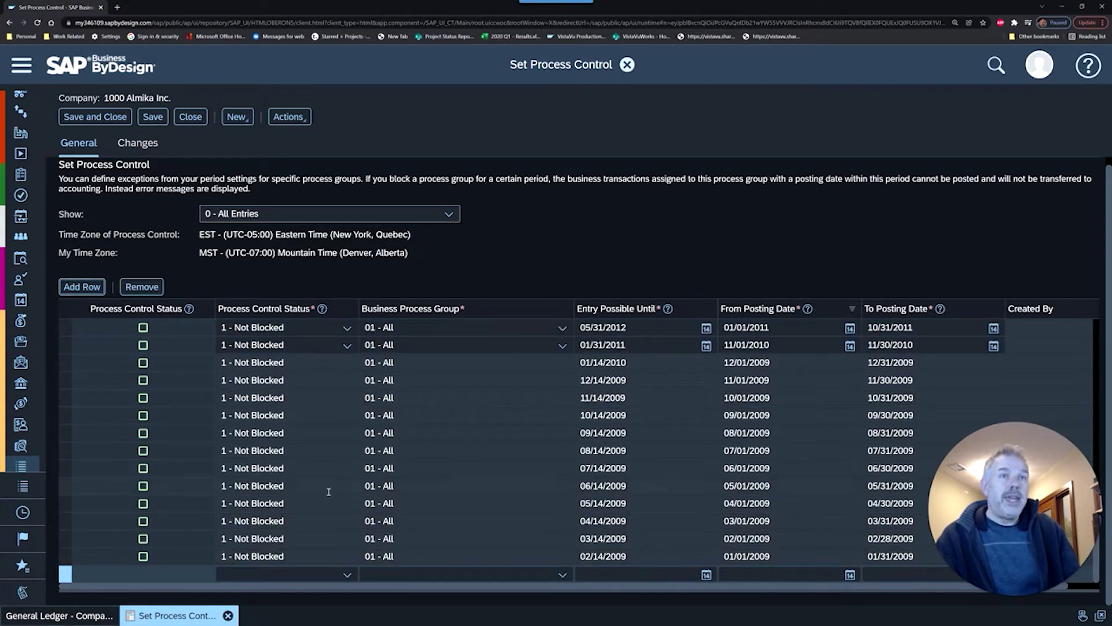
pyautogui.click(347, 574)
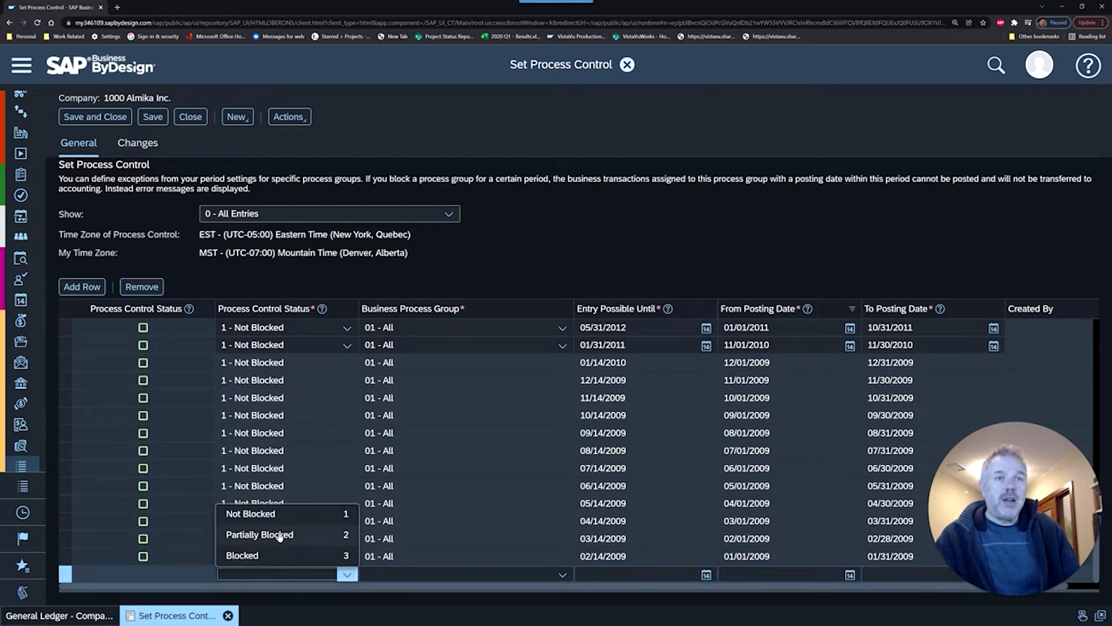
pyautogui.click(255, 514)
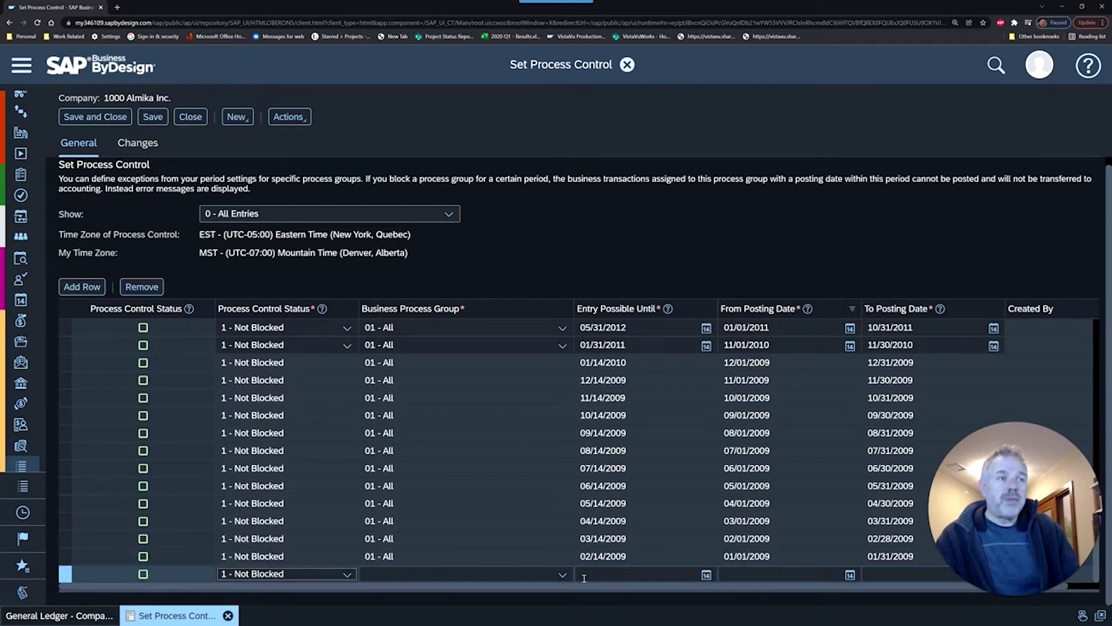
pyautogui.click(562, 574)
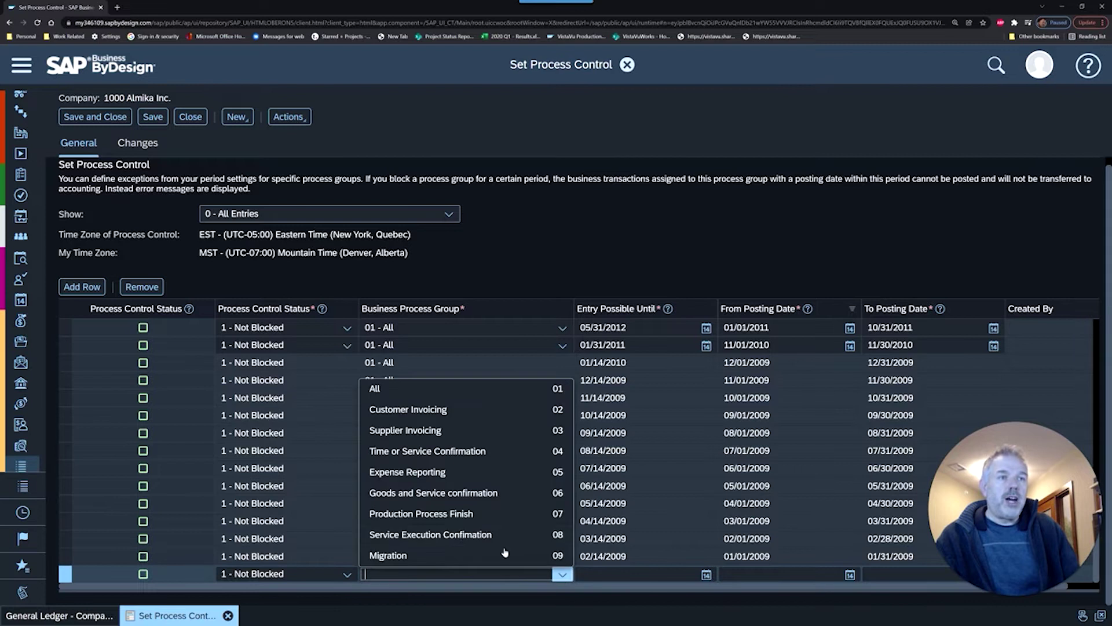
pyautogui.click(387, 398)
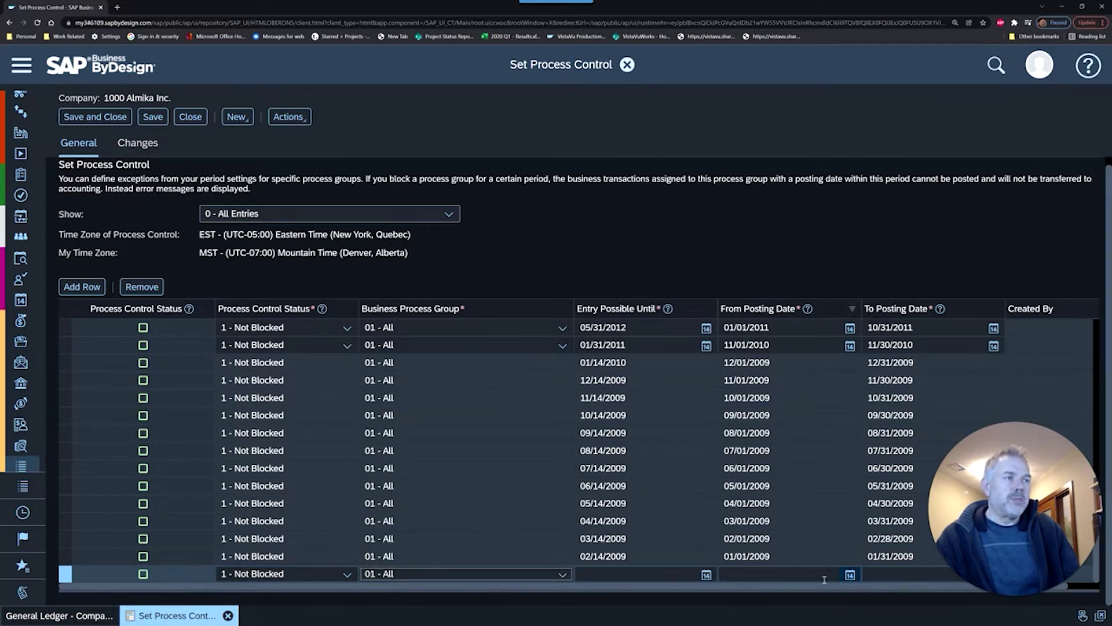
# Set the new entry's posting date range from 12/01/2021 to 12/31/2021
pyautogui.click(775, 575)
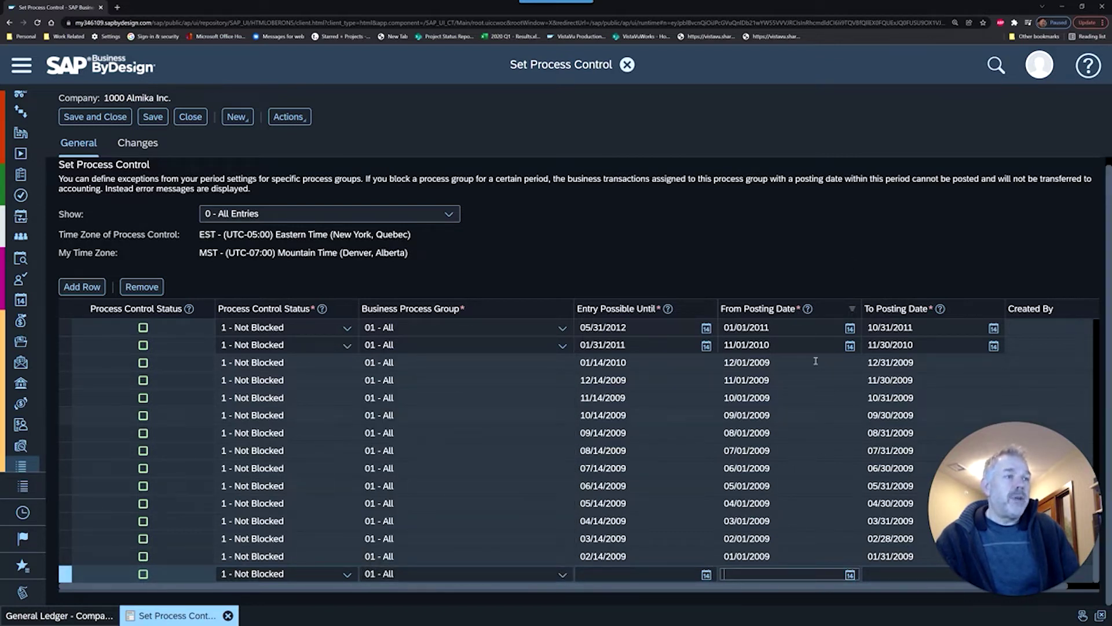
pyautogui.write('120120')
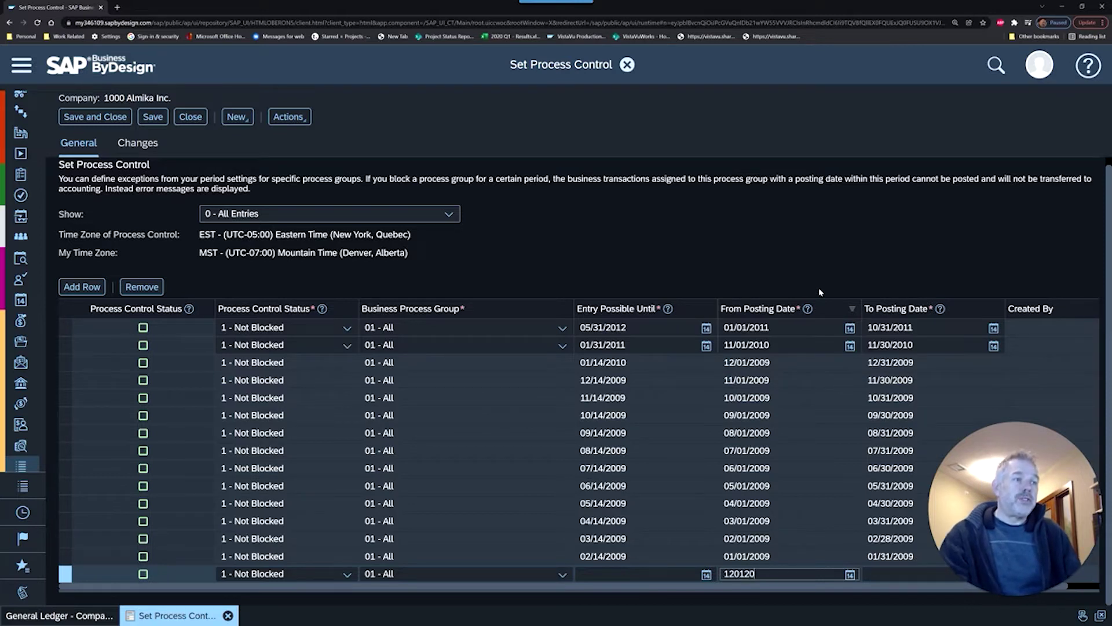
pyautogui.press('Tab')
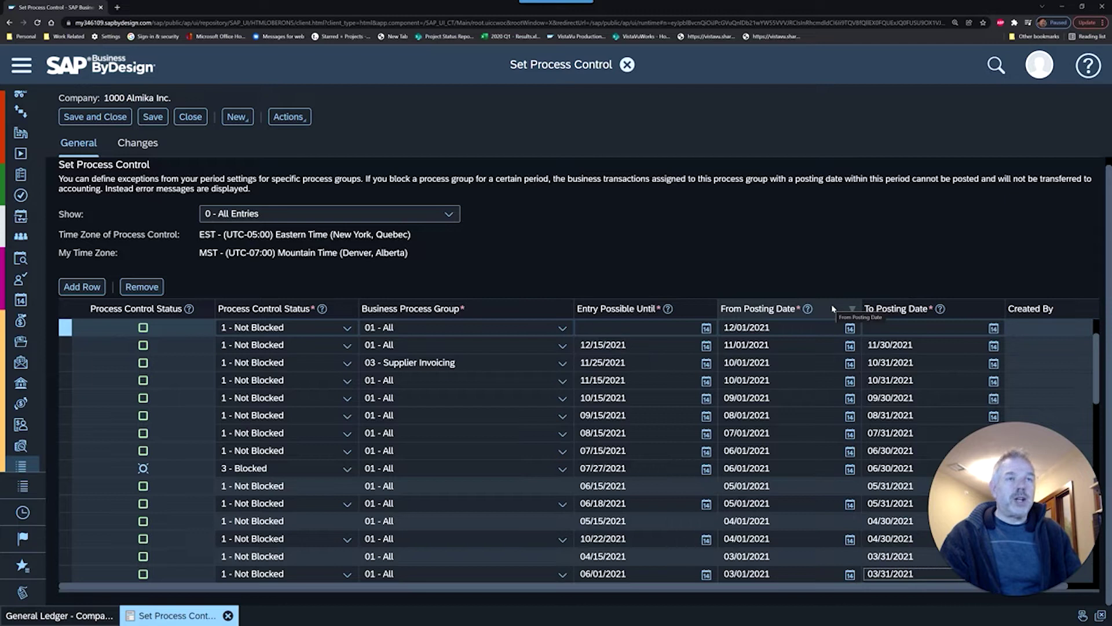
pyautogui.click(901, 328)
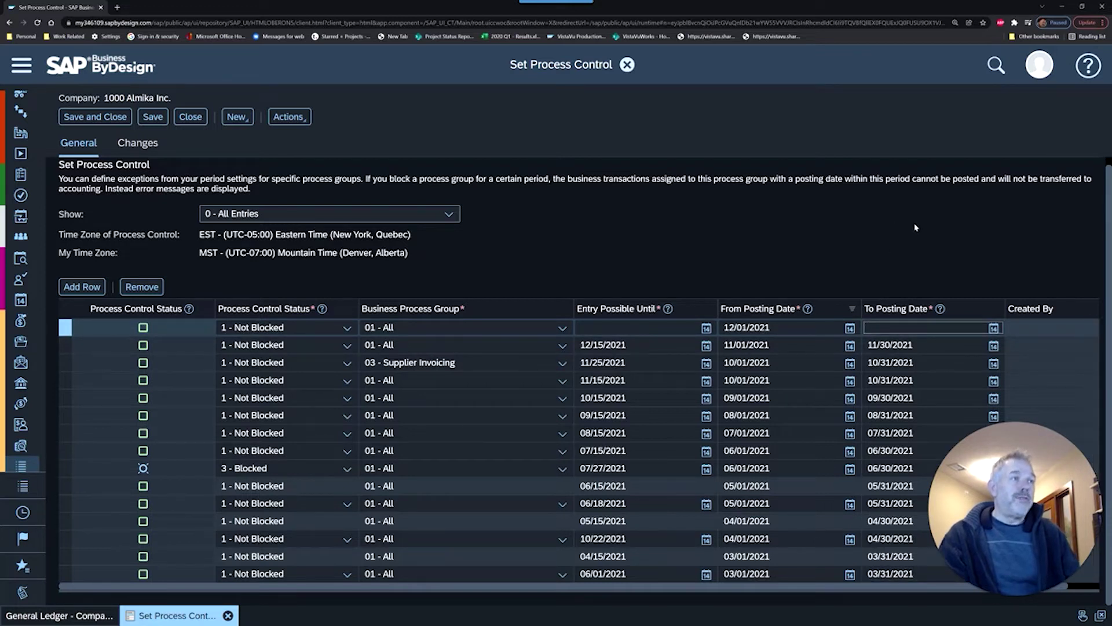
pyautogui.write('12312021')
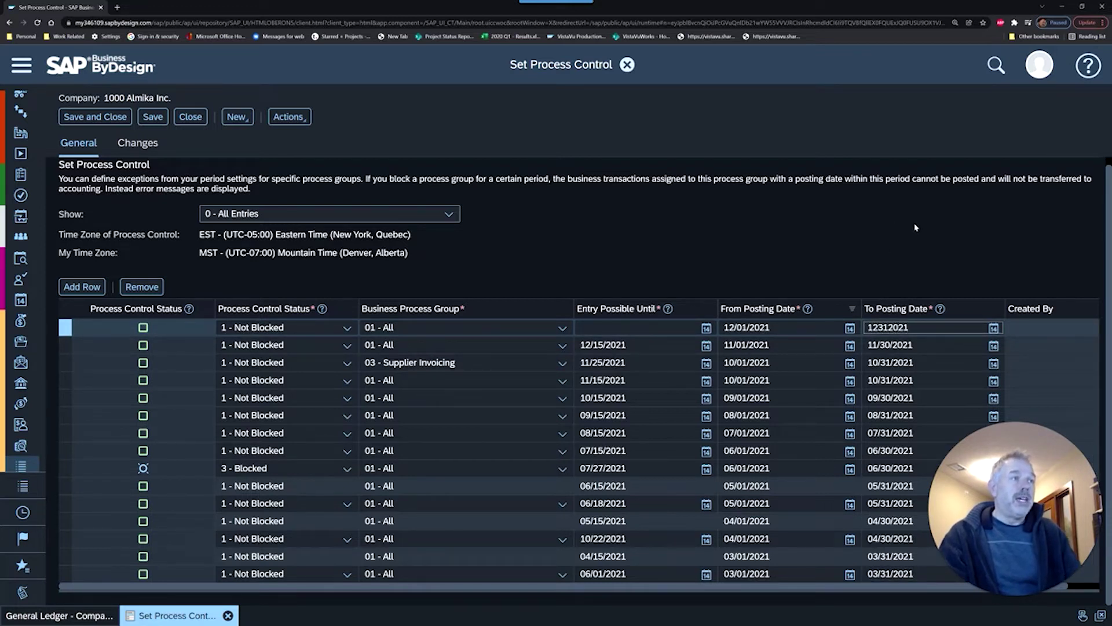
# Set the new entry's Entry Possible Until date to 02/06/2022, and save and close the process control settings
pyautogui.click(591, 327)
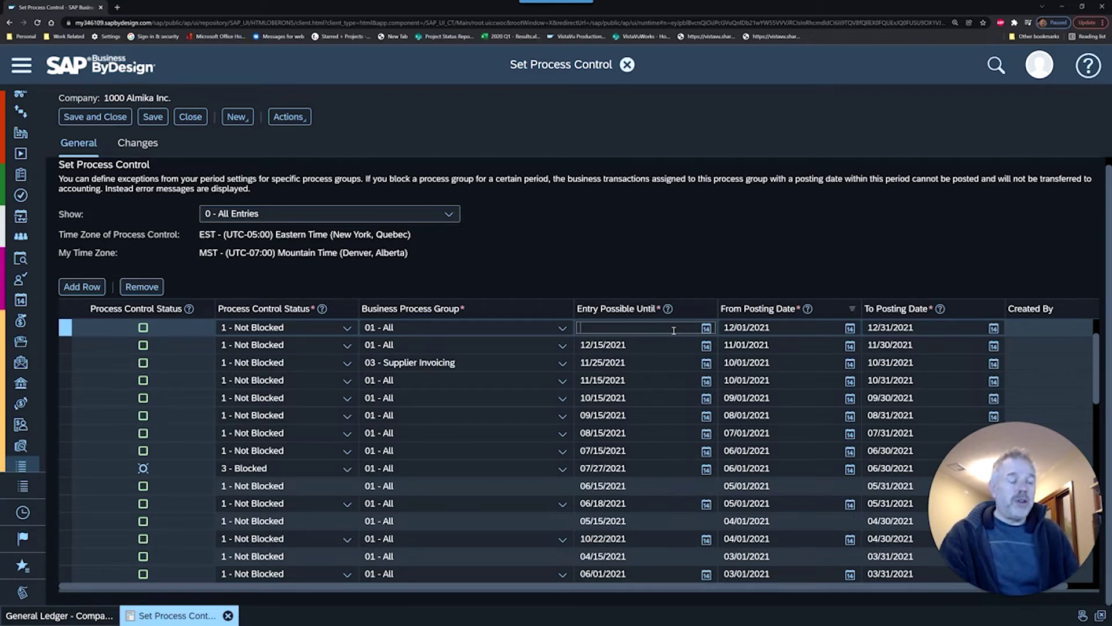
pyautogui.write('02/05/2022')
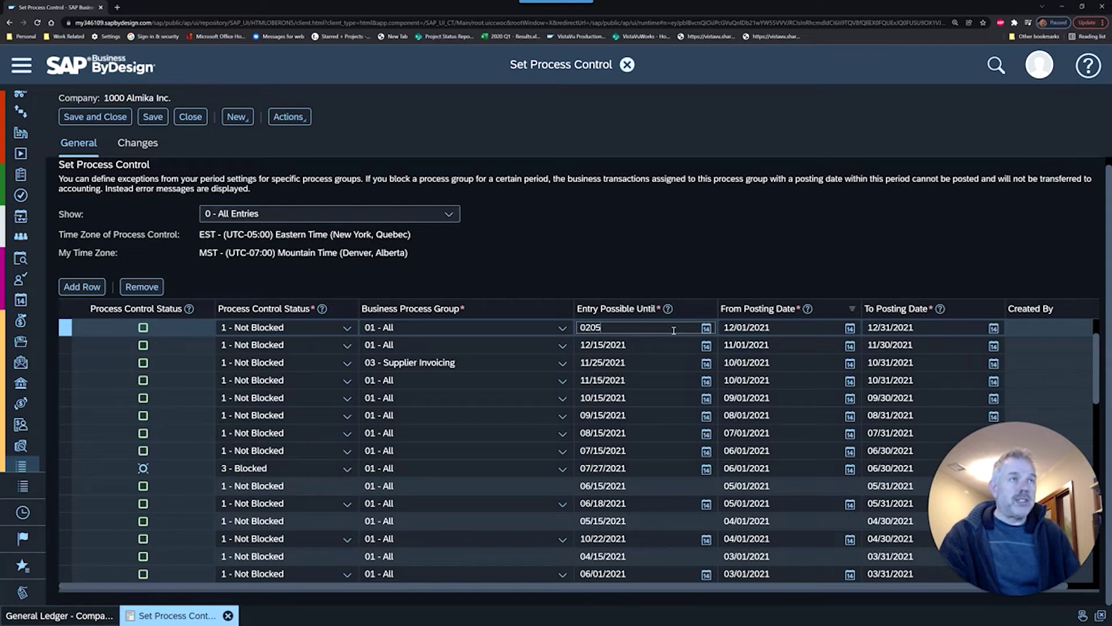
pyautogui.press('Tab')
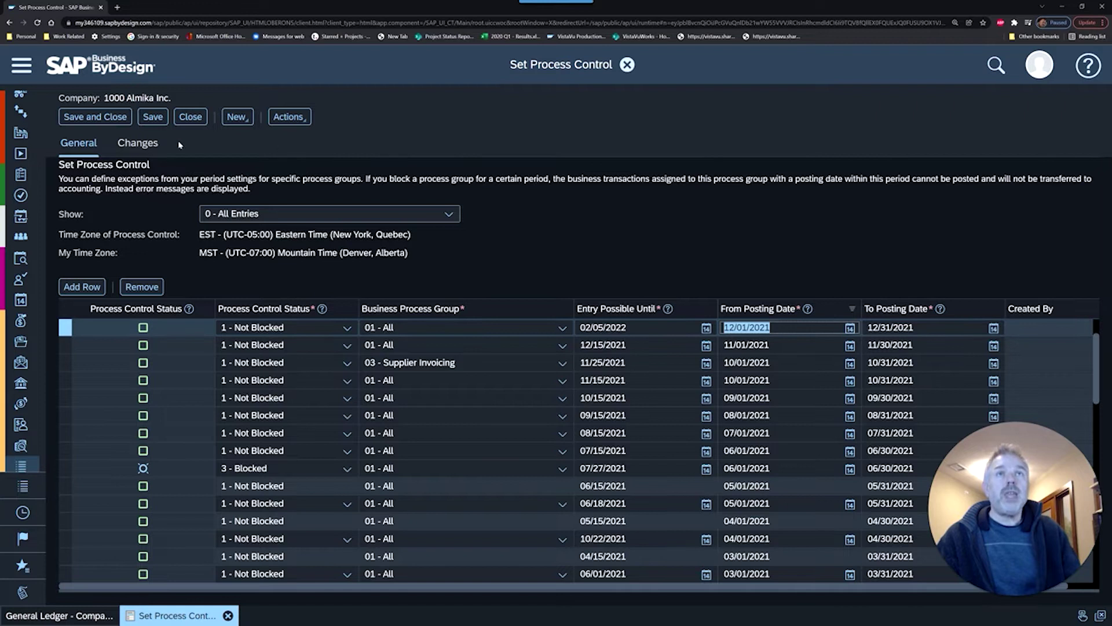
pyautogui.click(152, 119)
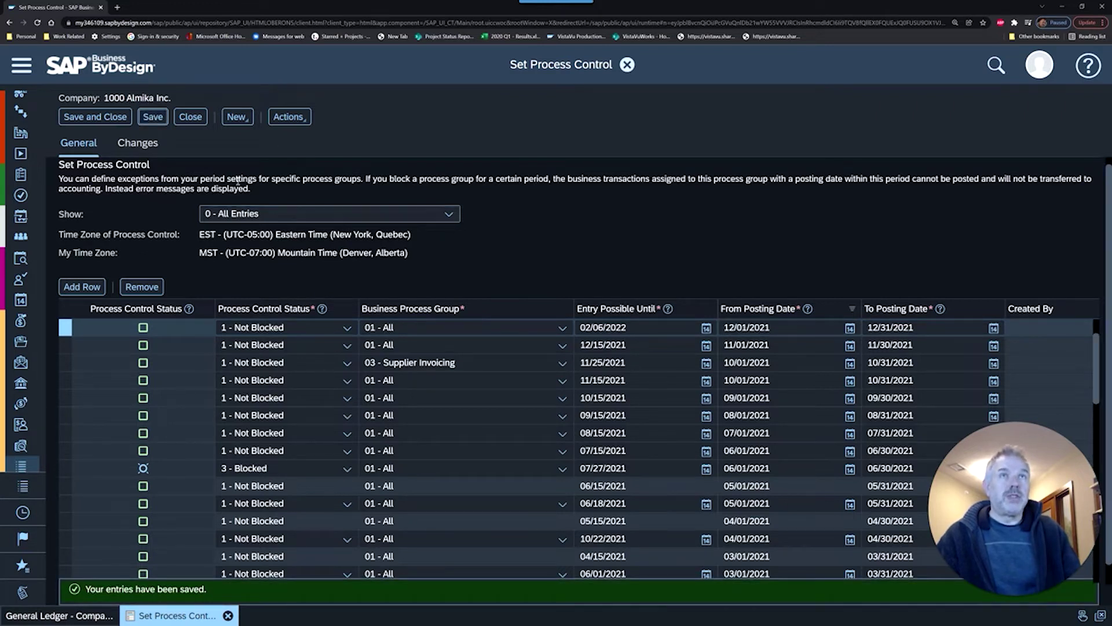
pyautogui.click(189, 118)
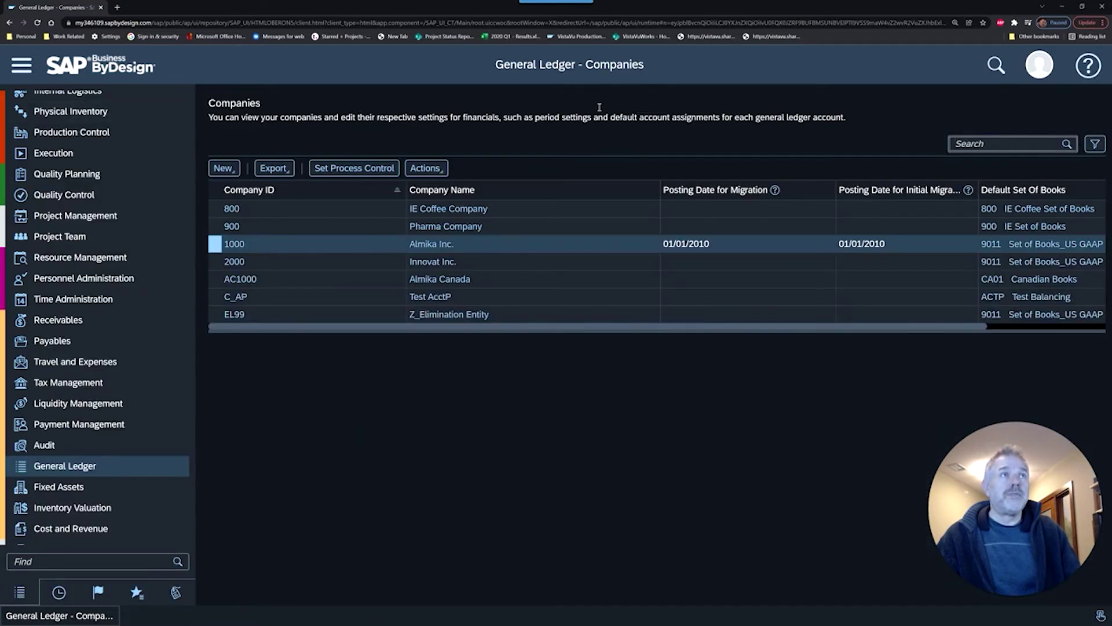
# Open the Invoices and Credit Memos view of Supplier Invoicing and run the query for all documents
pyautogui.scroll(10, 94, 220)
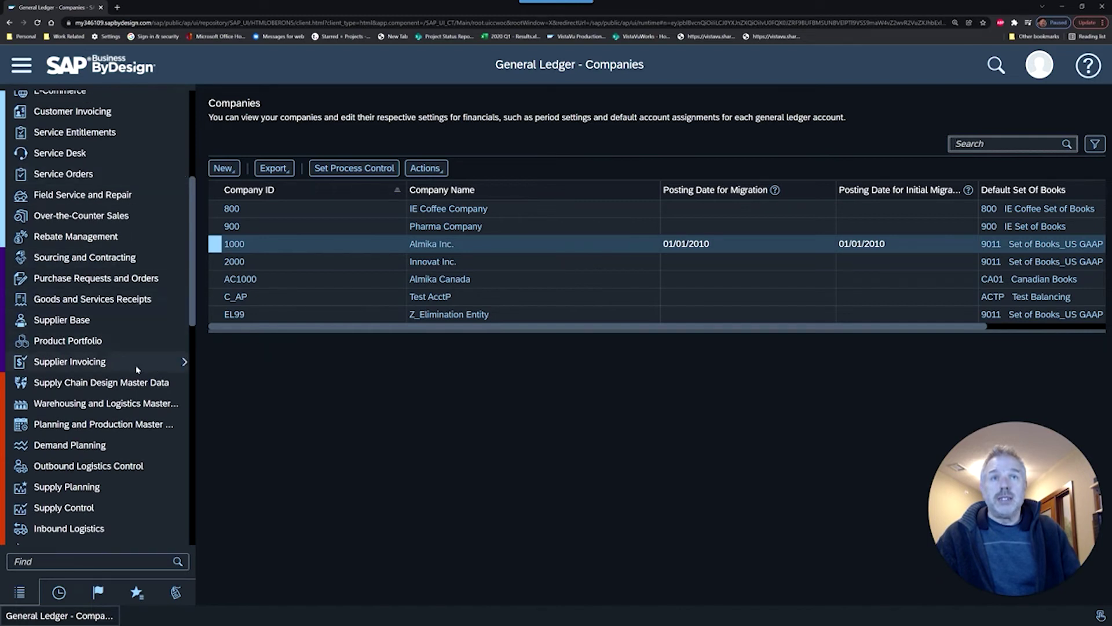
pyautogui.click(129, 362)
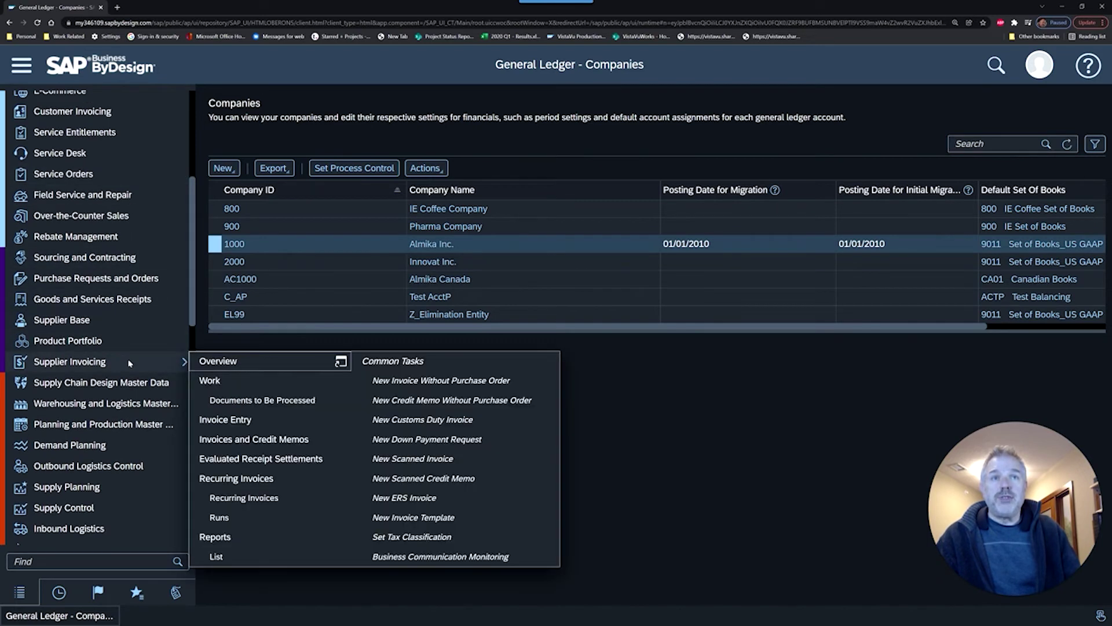
pyautogui.click(293, 439)
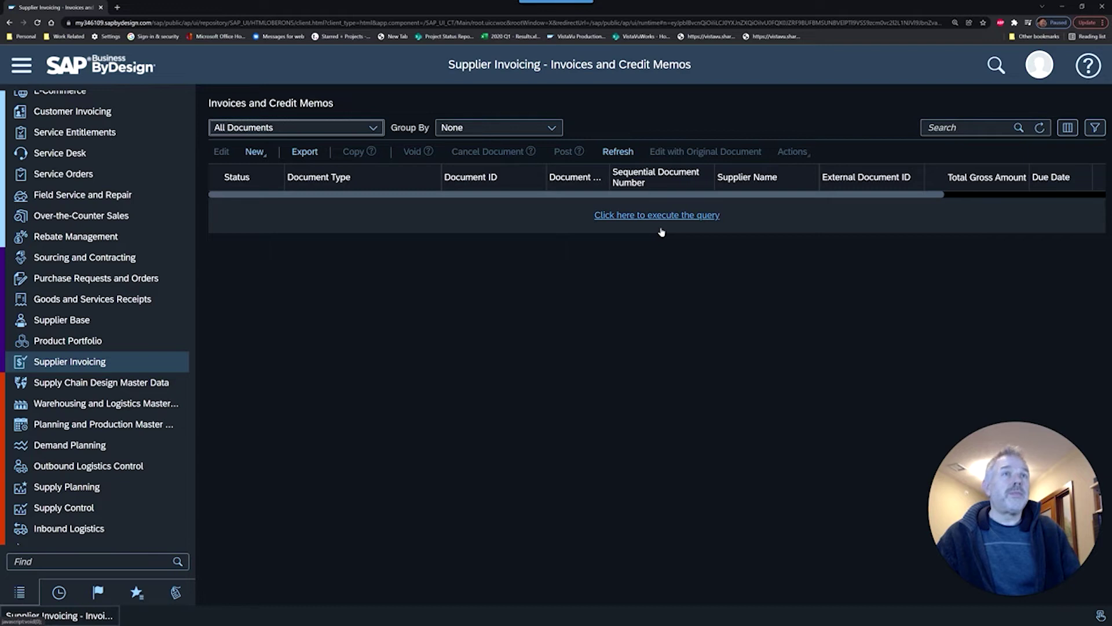
pyautogui.click(669, 216)
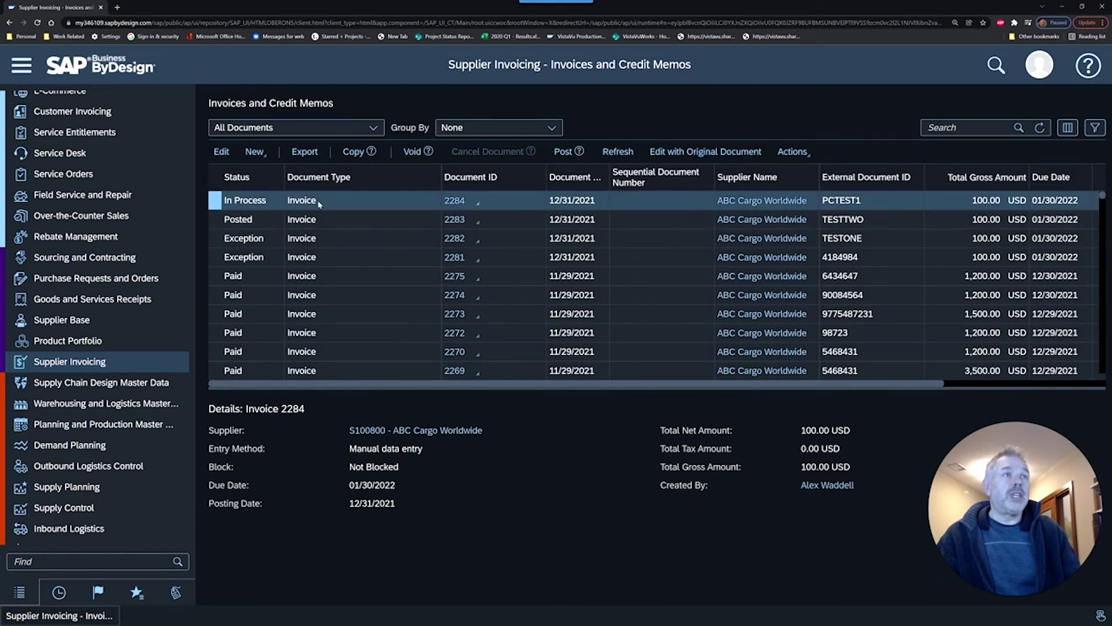
# Open the in-process ABC Cargo Worldwide invoice PCTEST1 for editing, run a check on it and post it
pyautogui.click(222, 151)
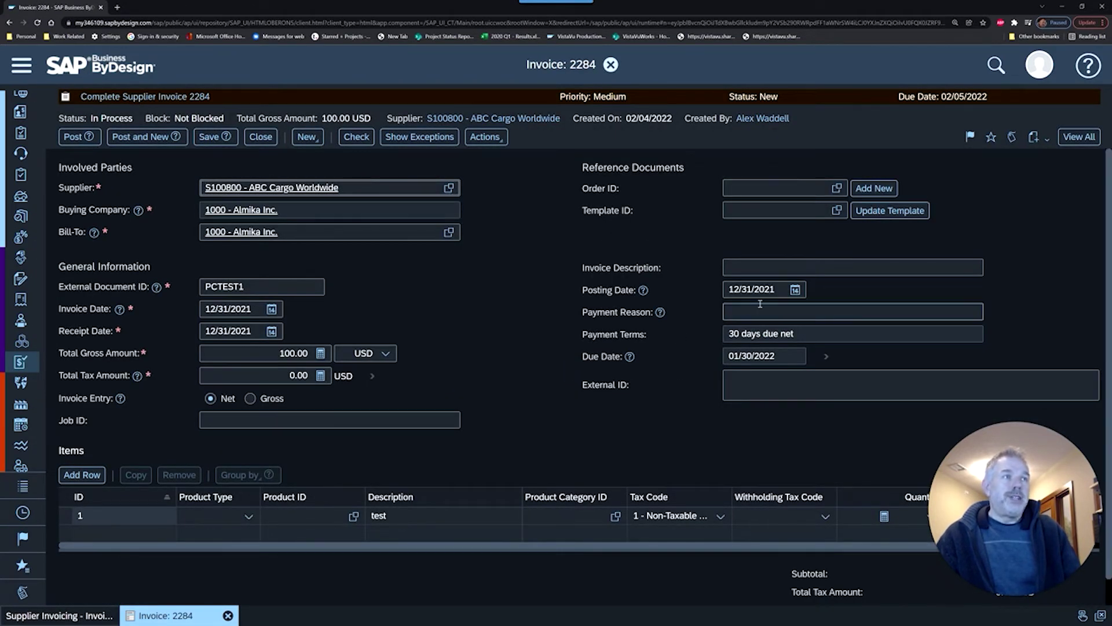
pyautogui.click(359, 140)
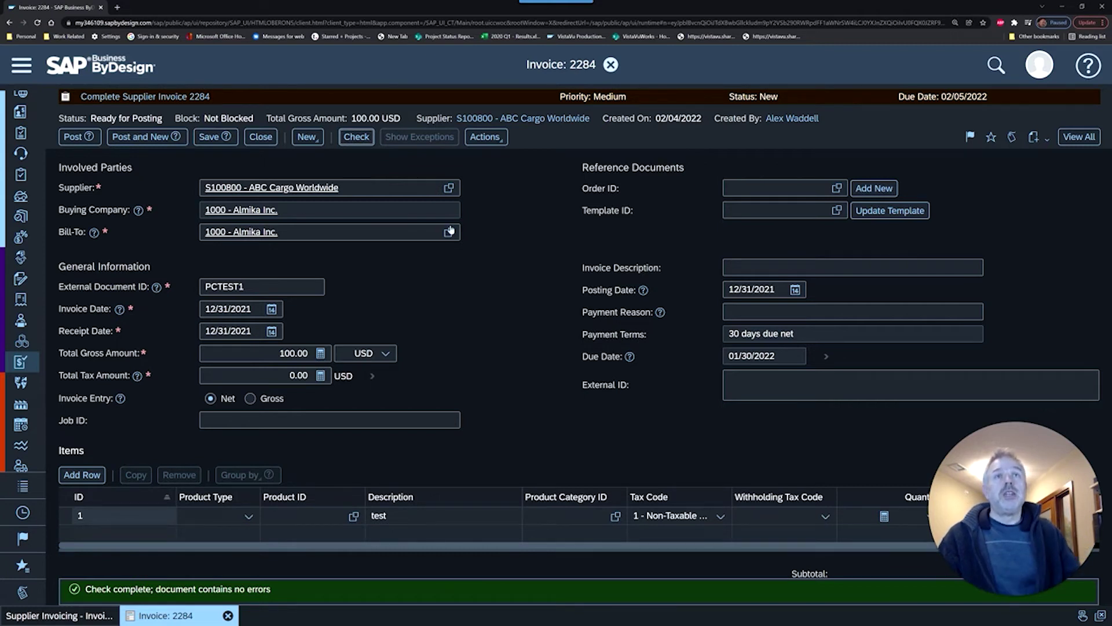
pyautogui.click(73, 137)
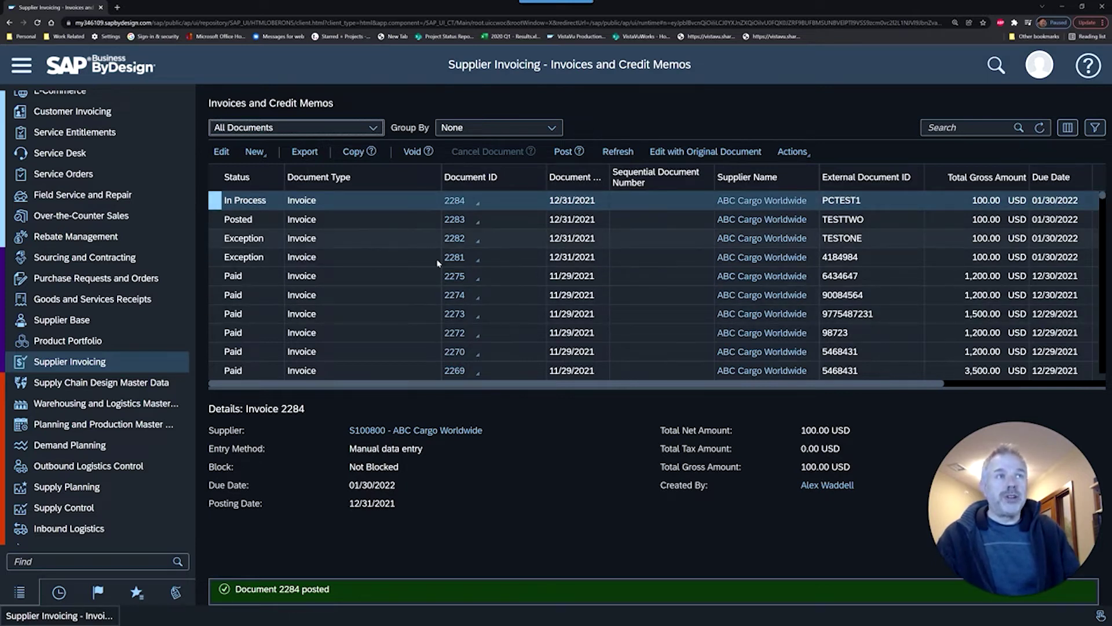
# Return to the General Ledger companies list and reopen the process control settings of company 1000 Almika Inc
pyautogui.scroll(-9, 63, 252)
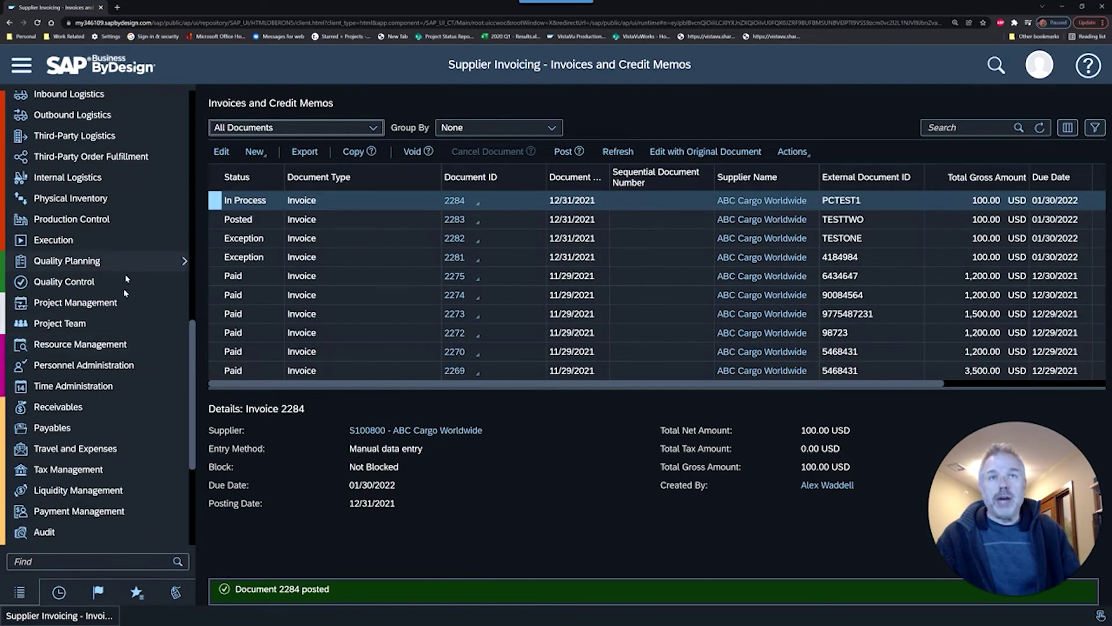
pyautogui.scroll(-2, 125, 427)
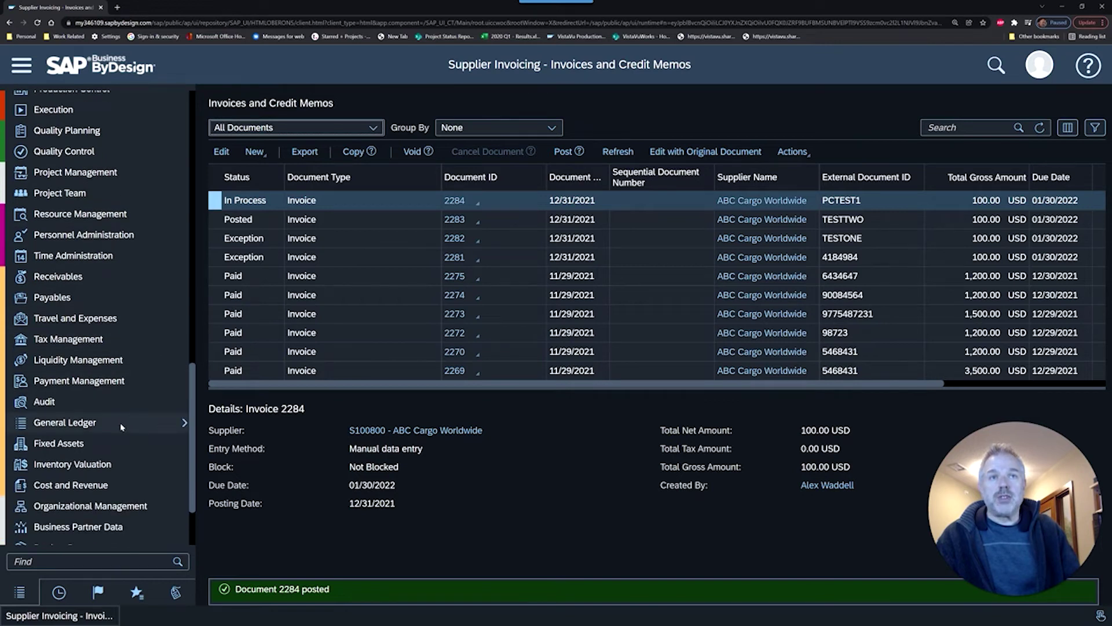
pyautogui.moveTo(120, 422)
pyautogui.click(249, 499)
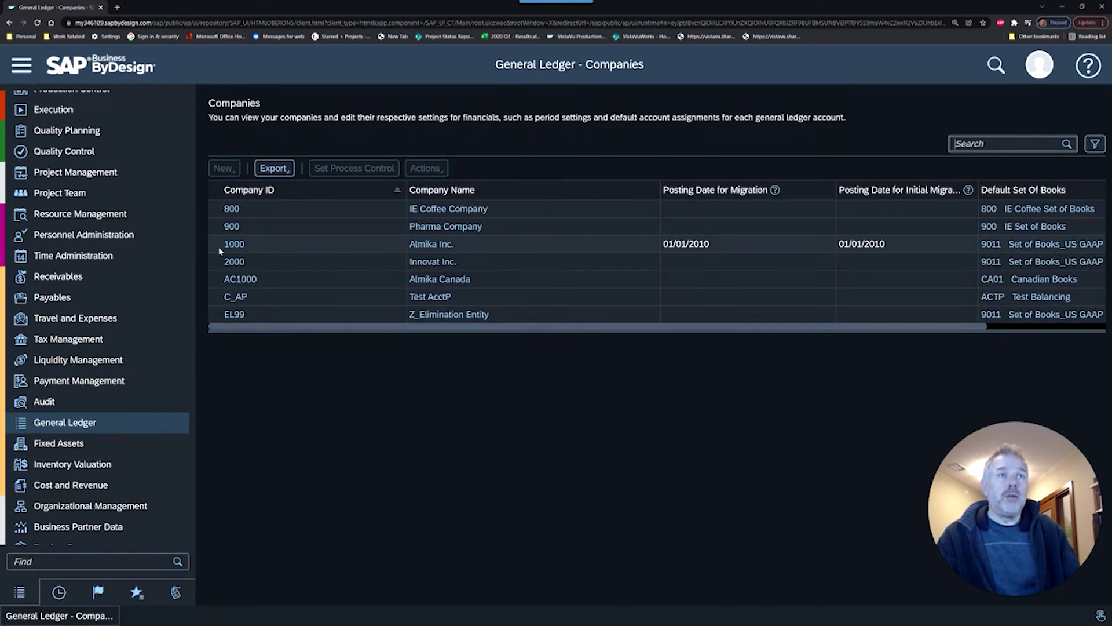
pyautogui.click(272, 243)
pyautogui.click(345, 169)
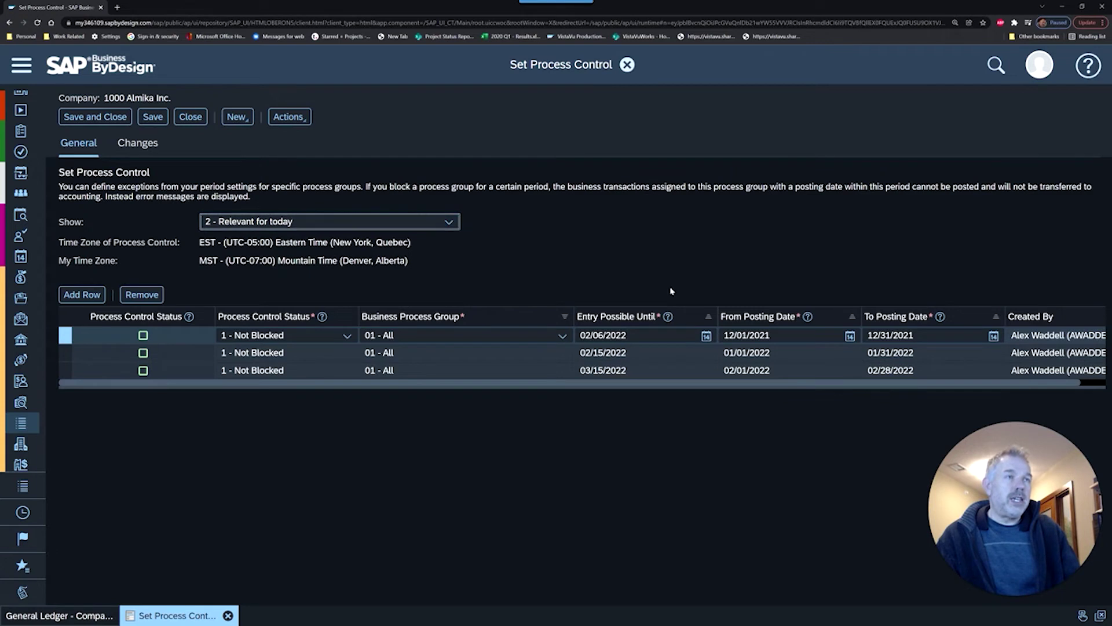
# Switch the process control list to All Entries and review the other display options without choosing another
pyautogui.click(449, 222)
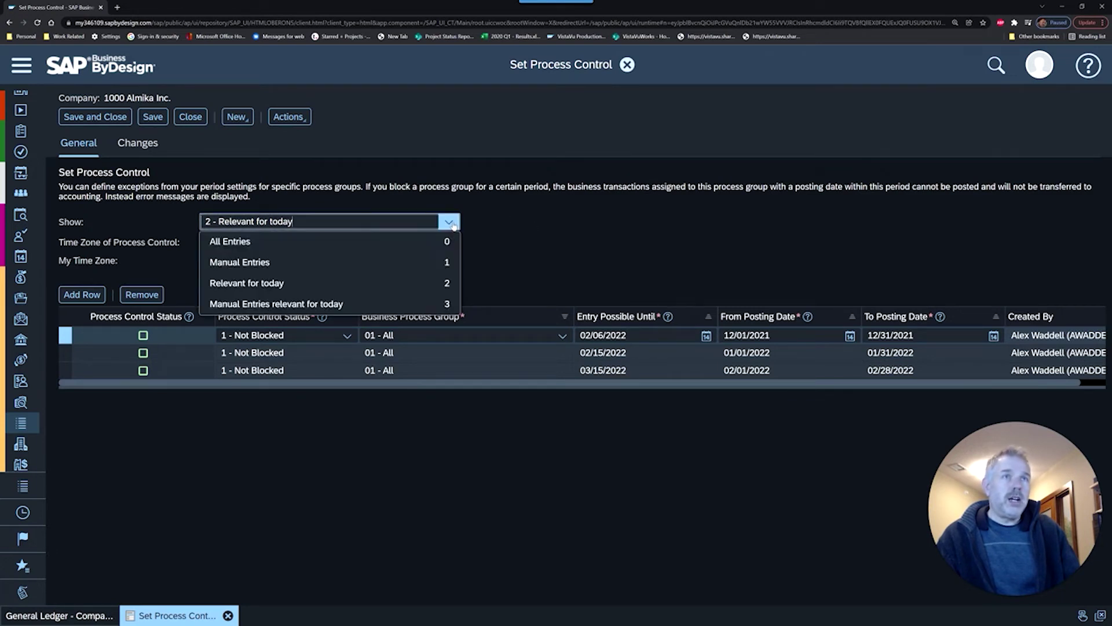
pyautogui.click(270, 243)
pyautogui.moveTo(312, 329)
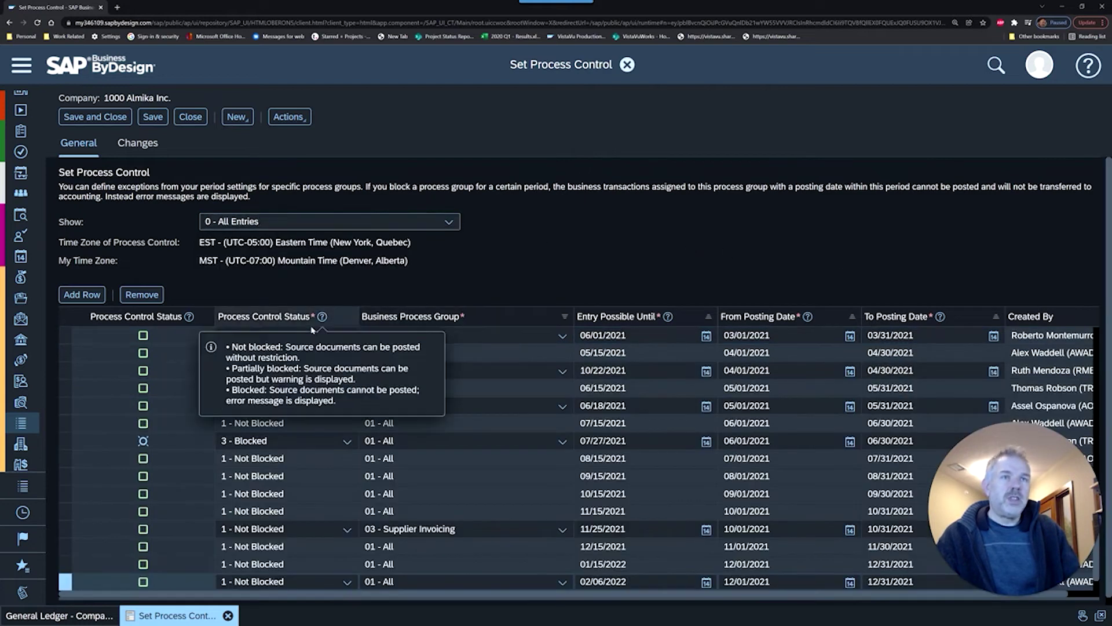
pyautogui.click(273, 222)
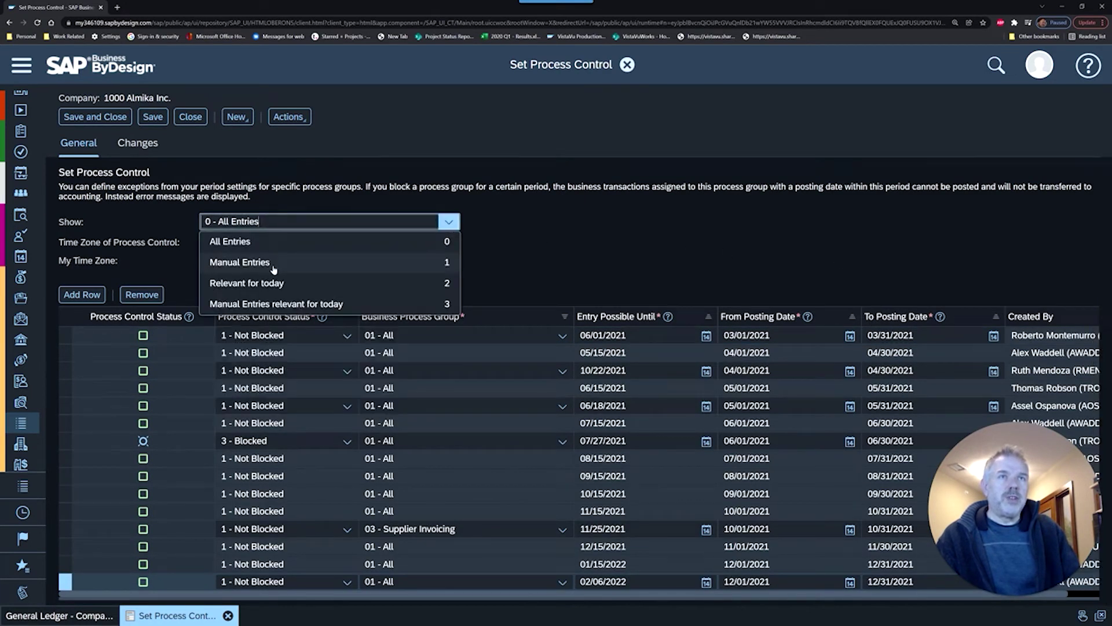
pyautogui.click(550, 252)
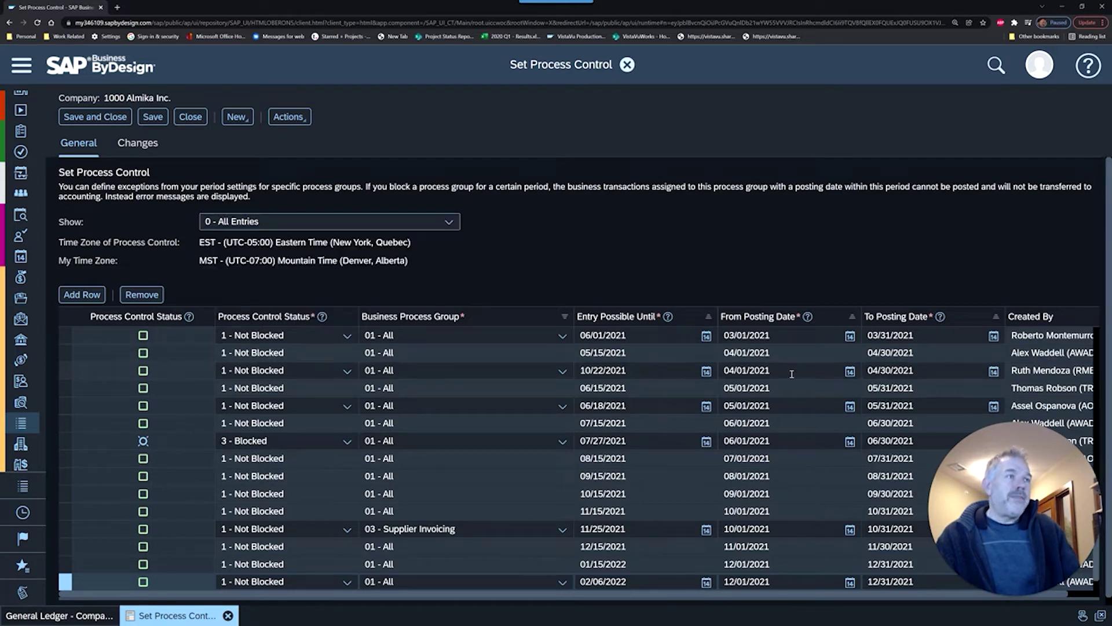
# Sort the entries by From Posting Date in descending order and select the manually added December 2021 entry
pyautogui.click(828, 317)
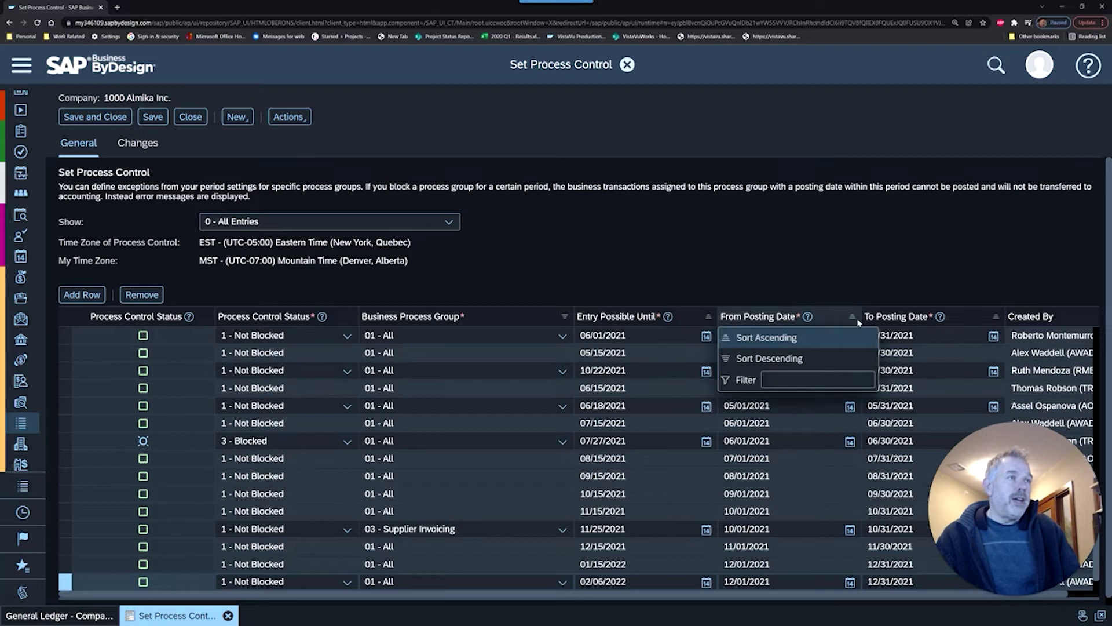
pyautogui.click(771, 359)
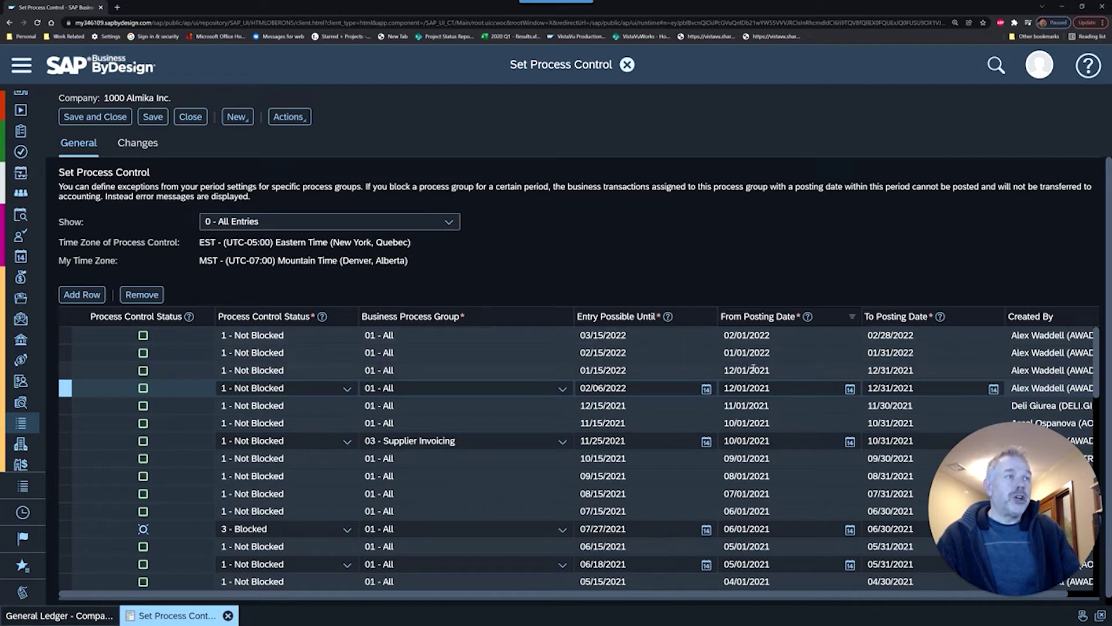
pyautogui.click(783, 390)
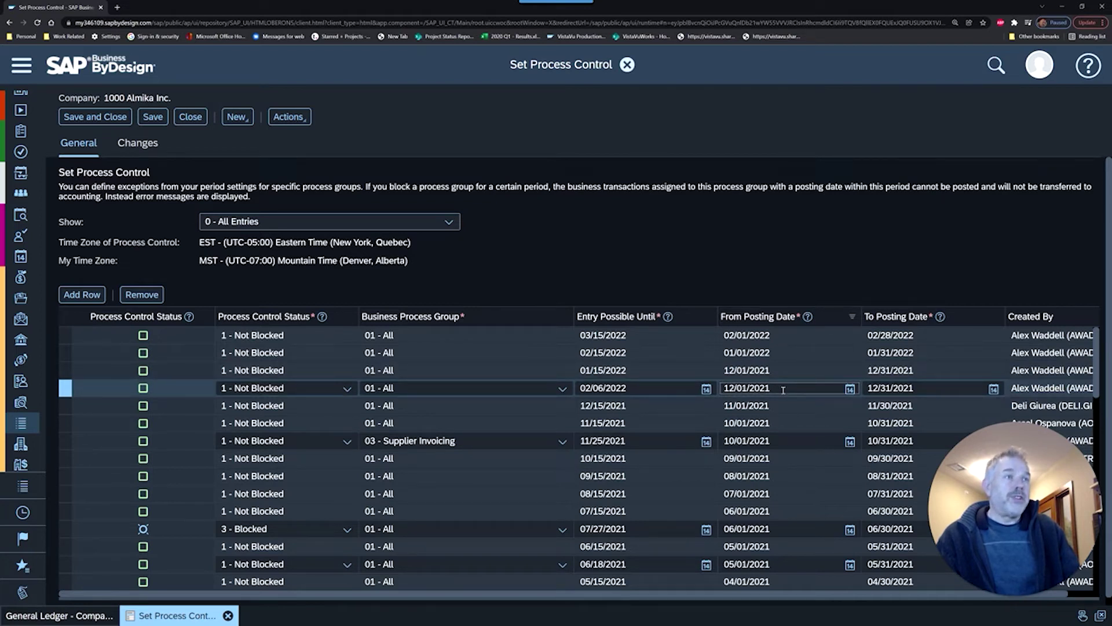
# Remove the manually added December 2021 entry with the 02/06/2022 entry limit and save the process control settings
pyautogui.click(641, 387)
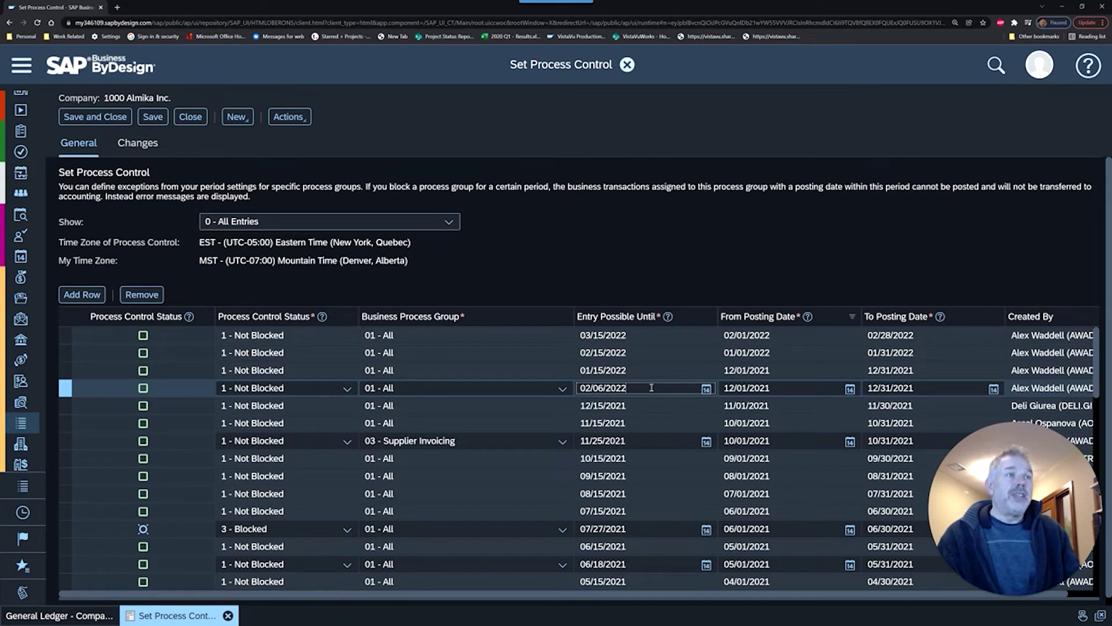
pyautogui.click(142, 294)
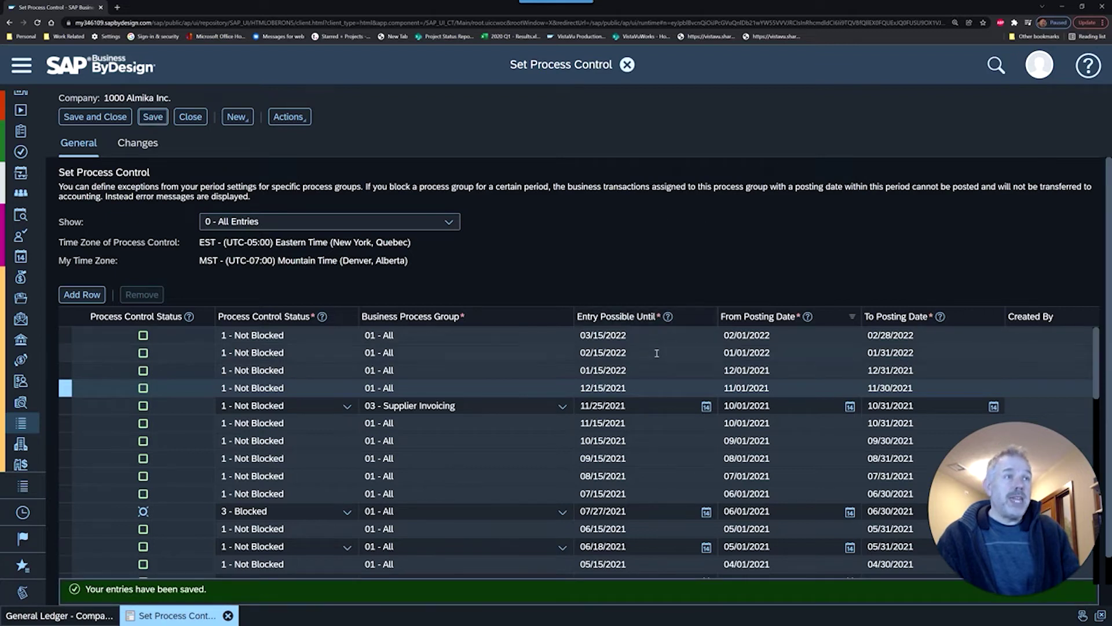
pyautogui.click(645, 371)
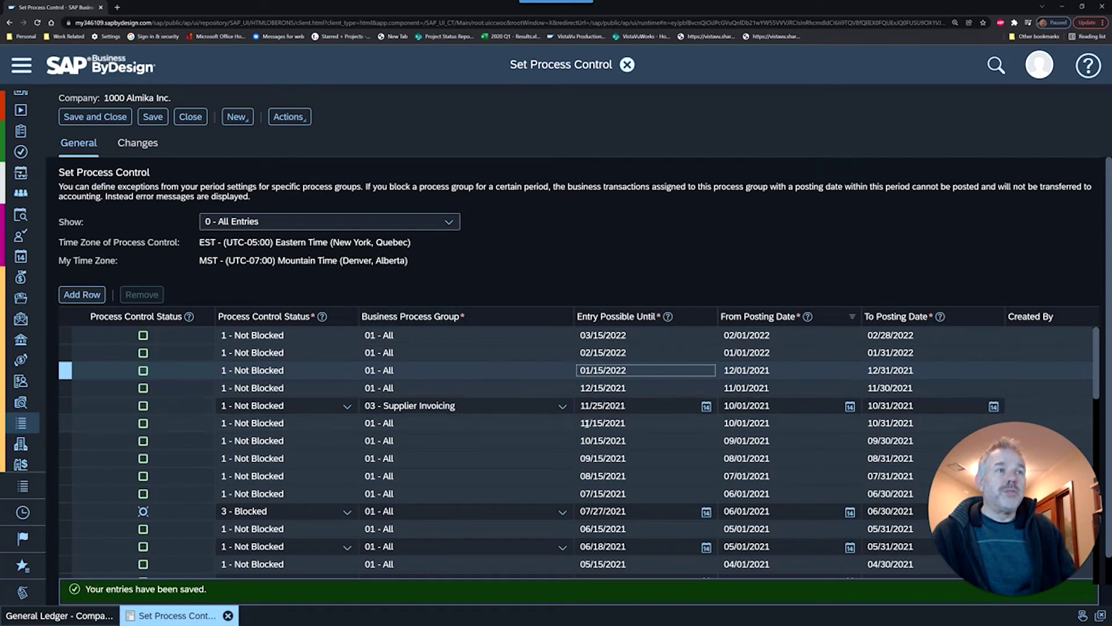
# Review the available business process groups without choosing another, and read the help on Process Control Status and Entry Possible Until
pyautogui.click(560, 406)
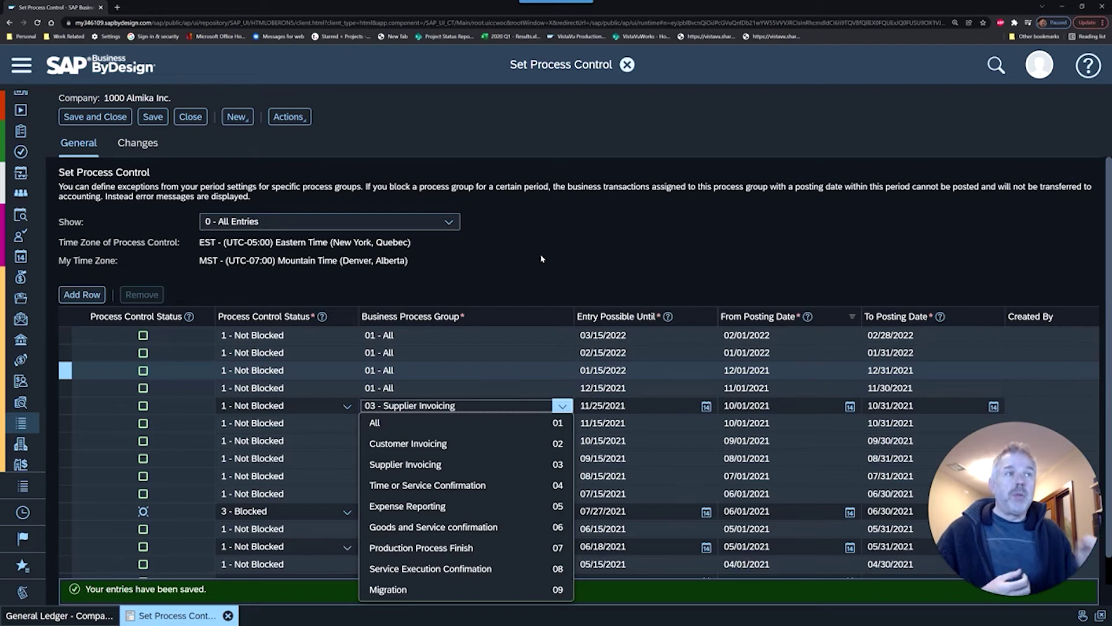
pyautogui.click(533, 273)
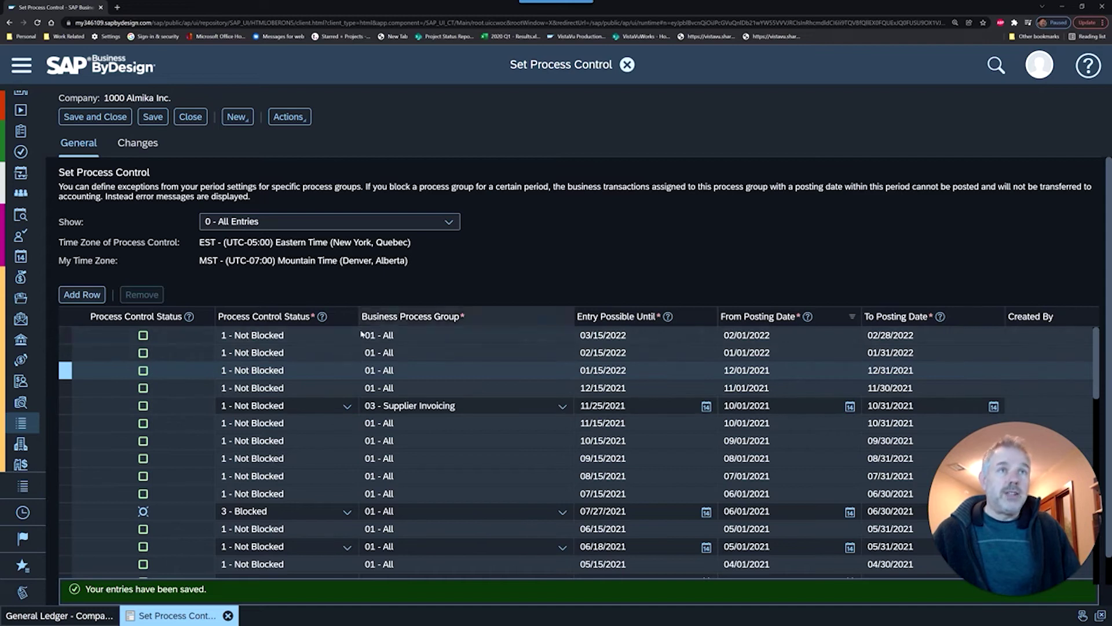
pyautogui.moveTo(322, 317)
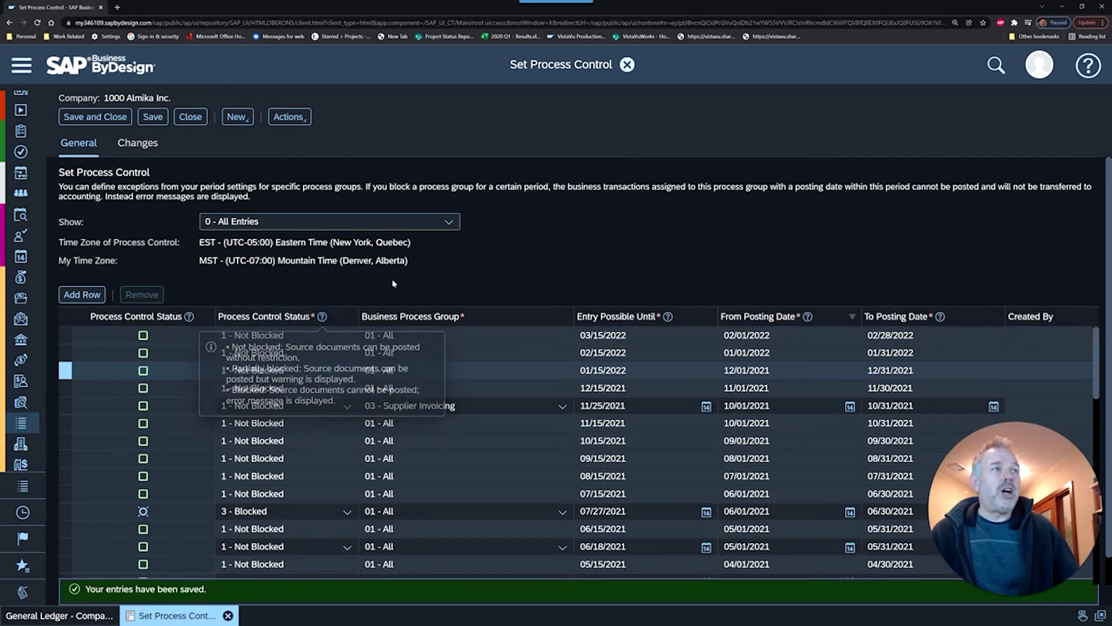
pyautogui.moveTo(669, 321)
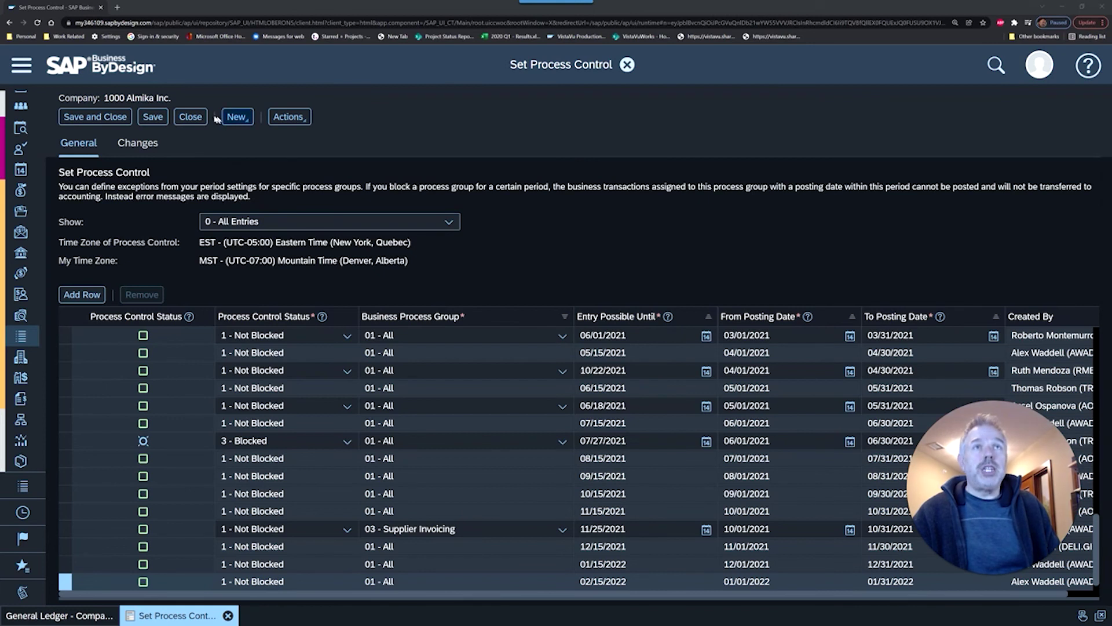
# Close the process control settings and open the Additional Entry Days setting for company 1000
pyautogui.click(191, 119)
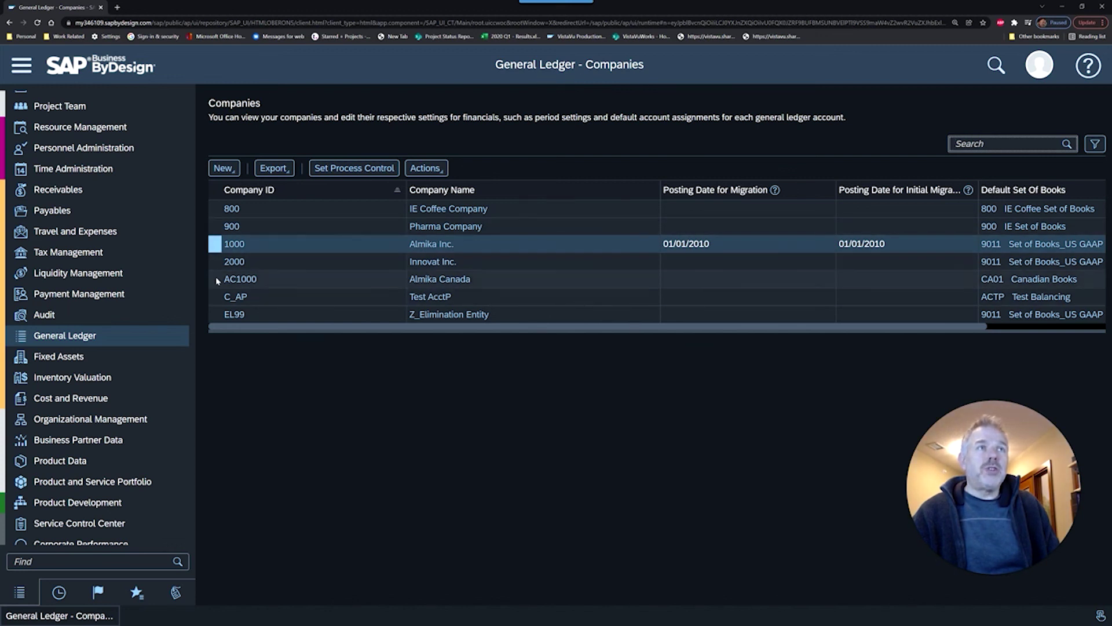
pyautogui.click(433, 170)
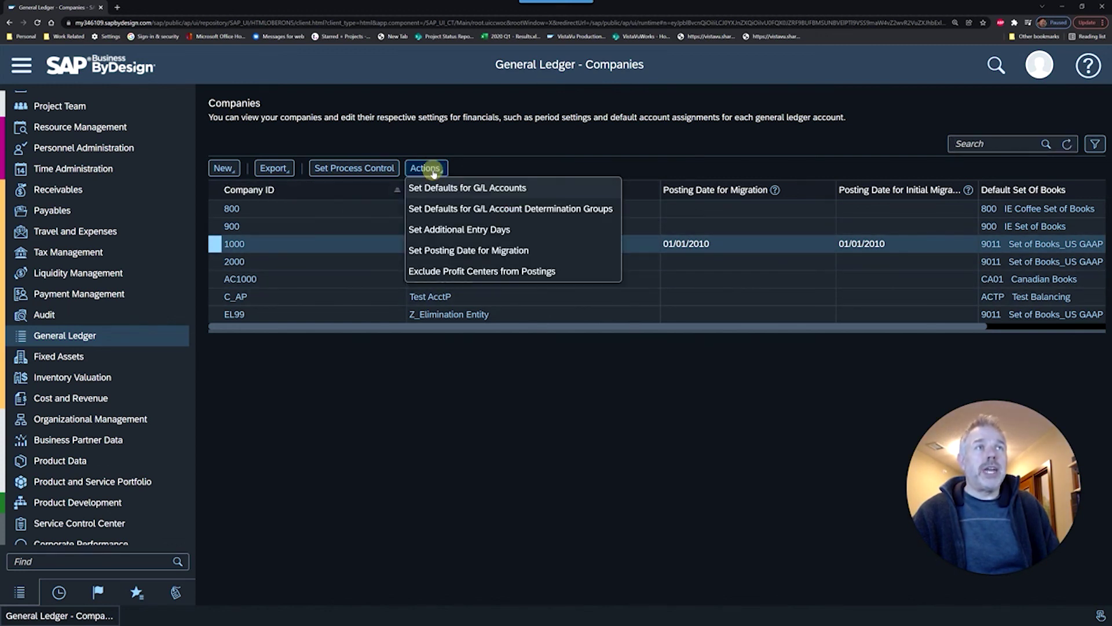
pyautogui.click(527, 231)
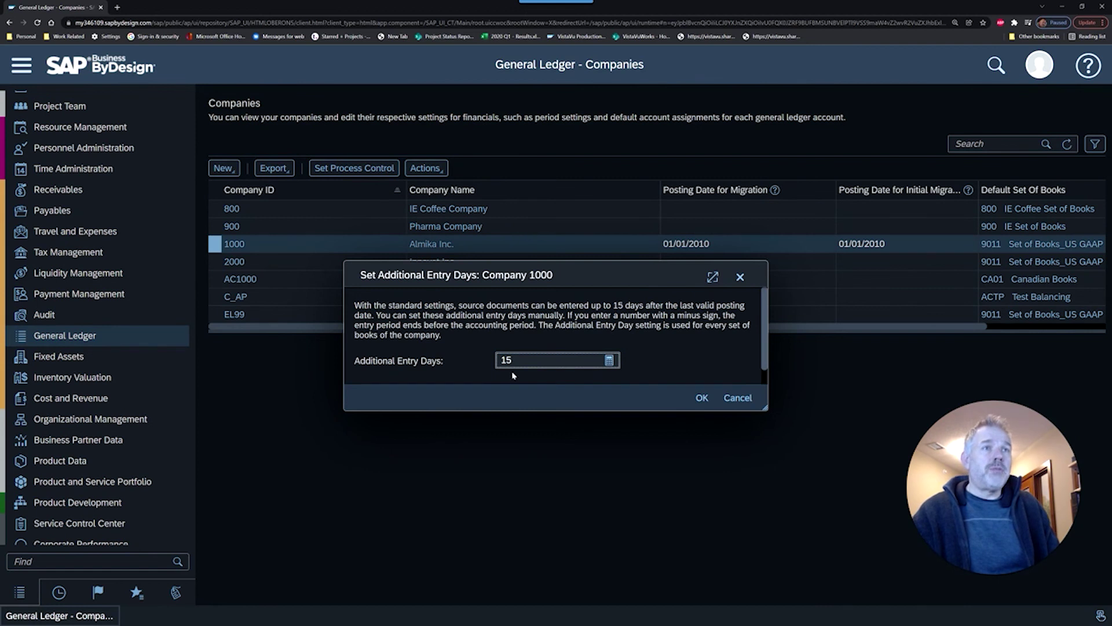
# Try 10 as the number of additional entry days for company 1000 and discard the change
pyautogui.click(516, 368)
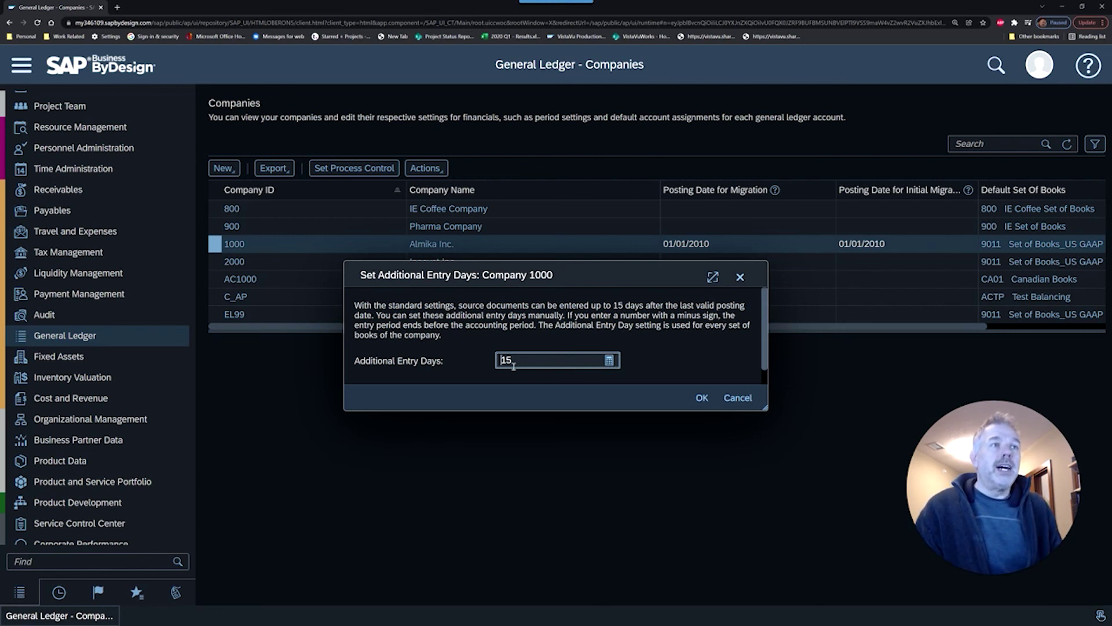
pyautogui.press('BackSpace')
pyautogui.press('BackSpace')
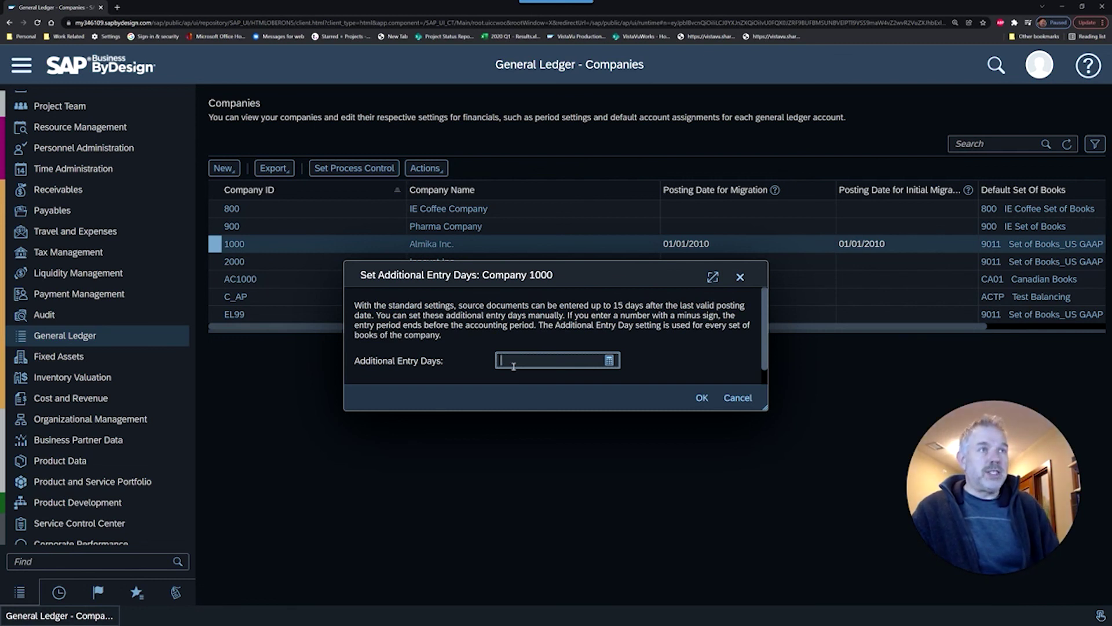
pyautogui.write('10')
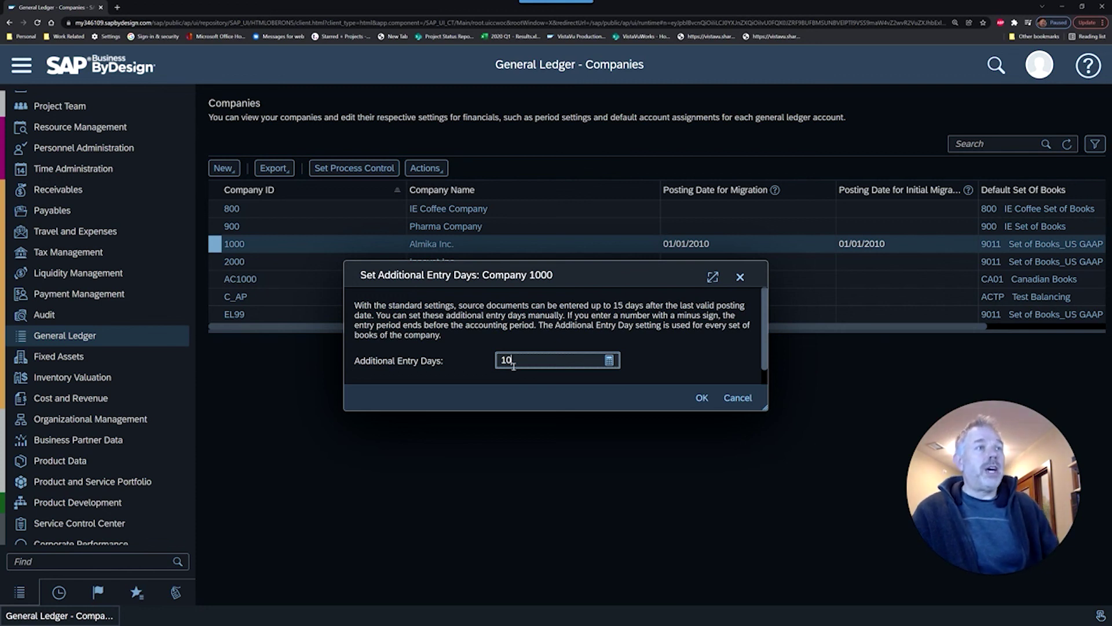
pyautogui.click(738, 399)
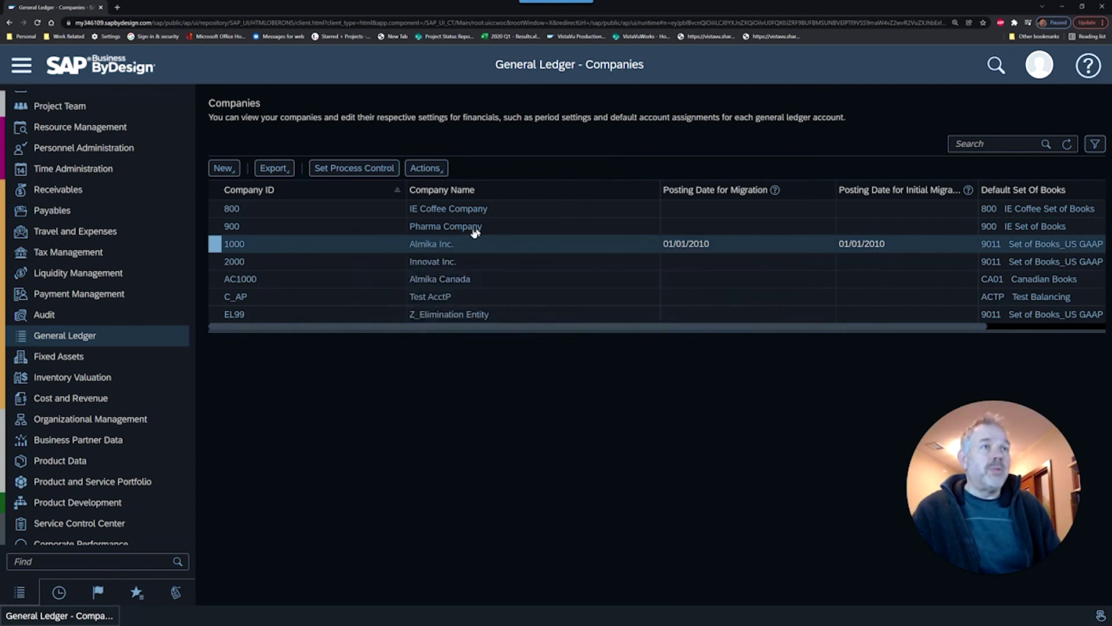